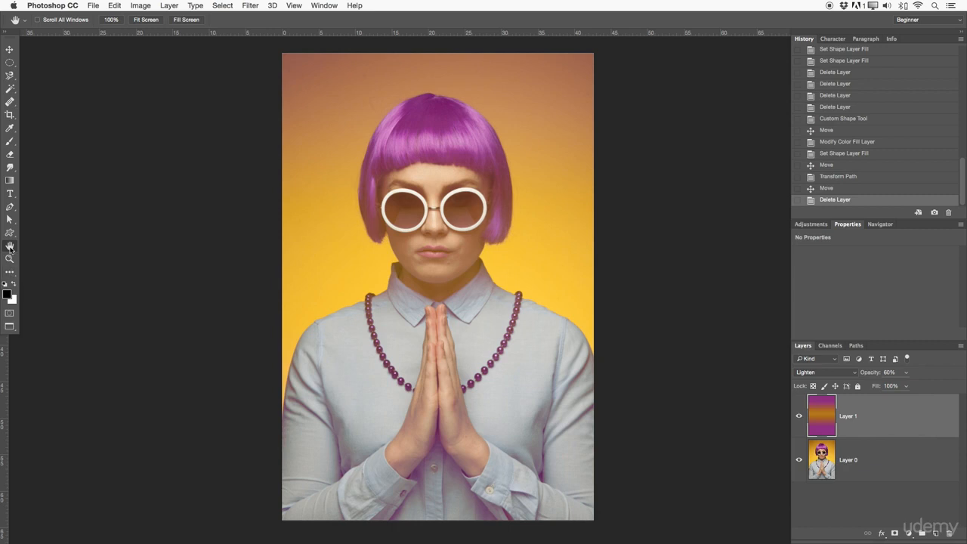
# Cycle the portrait through the full-screen, windowed and standard screen modes, repositioning it with the Hand tool.
pyautogui.moveTo(417, 287); pyautogui.dragTo(382, 254)
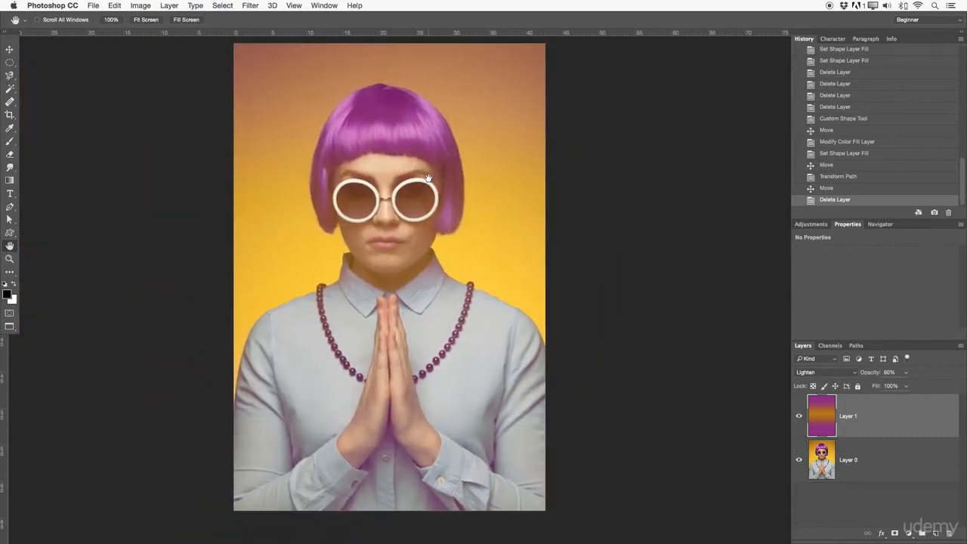
pyautogui.press('f')
pyautogui.press('f')
pyautogui.moveTo(436, 206); pyautogui.dragTo(461, 273)
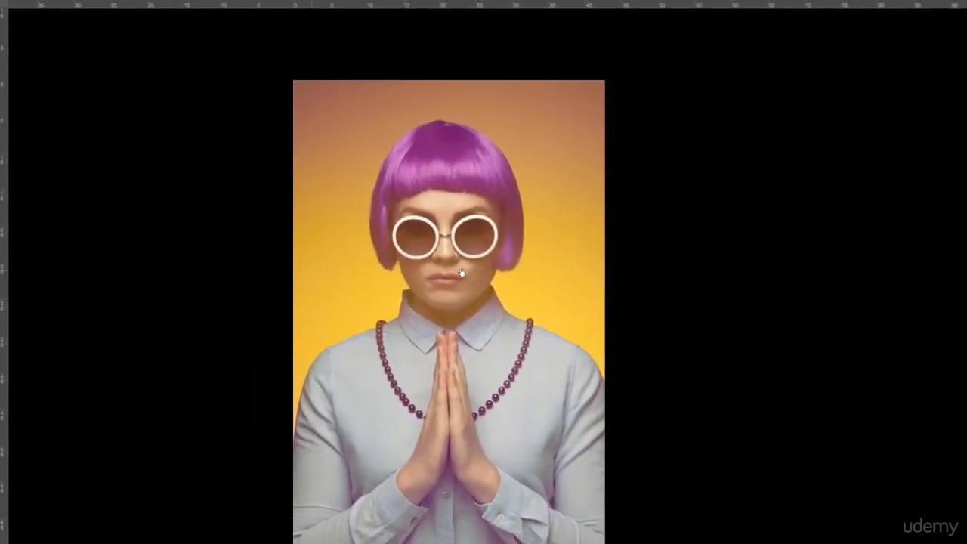
pyautogui.press('f')
pyautogui.moveTo(409, 347); pyautogui.dragTo(388, 466)
pyautogui.moveTo(302, 312); pyautogui.dragTo(255, 300)
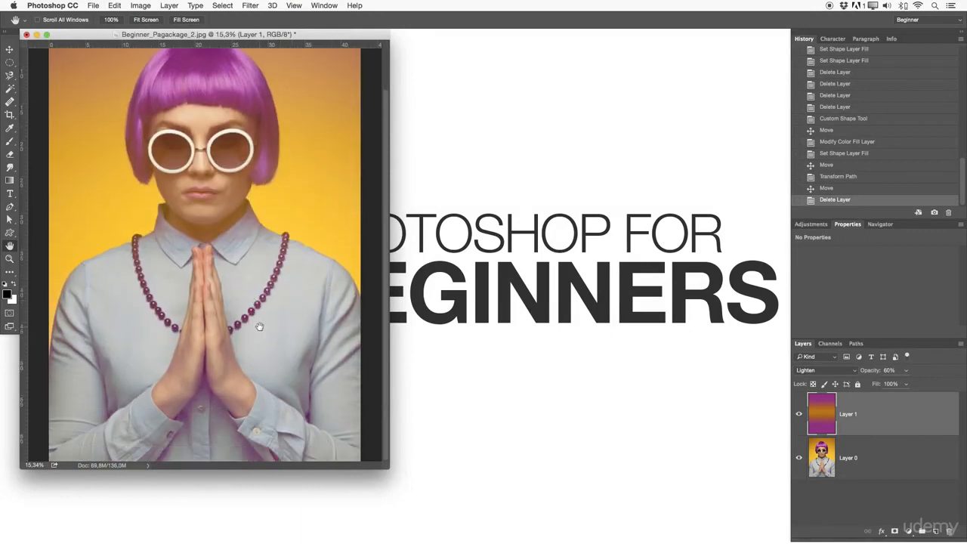
pyautogui.press('f')
pyautogui.moveTo(435, 285); pyautogui.dragTo(408, 281)
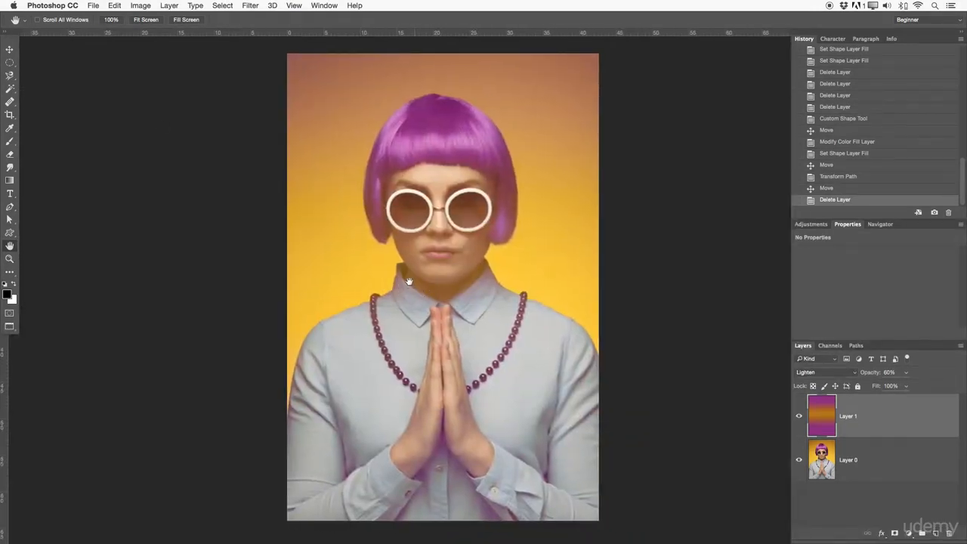
# Draw a rough selection across the face with the Magnetic Lasso tool.
pyautogui.click(9, 77)
pyautogui.rightClick(10, 76)
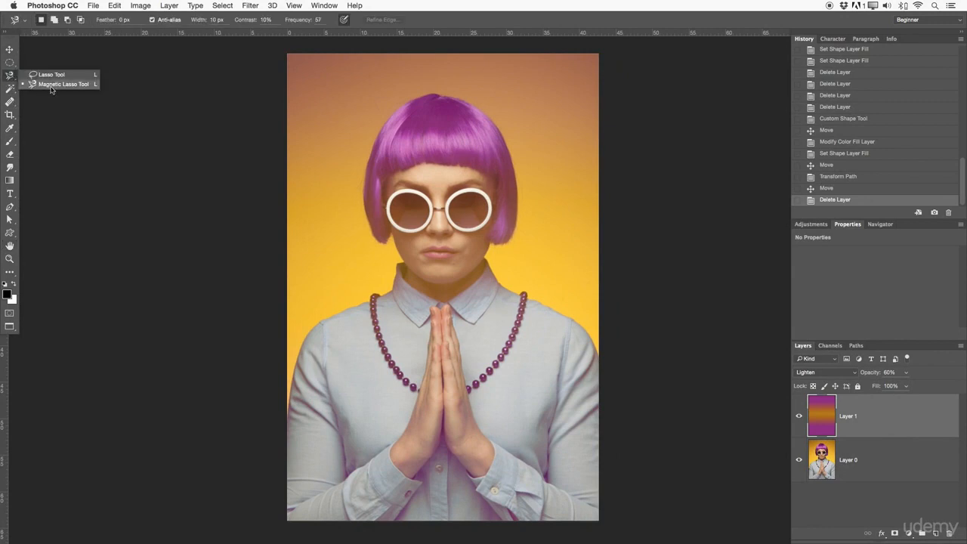
pyautogui.click(54, 84)
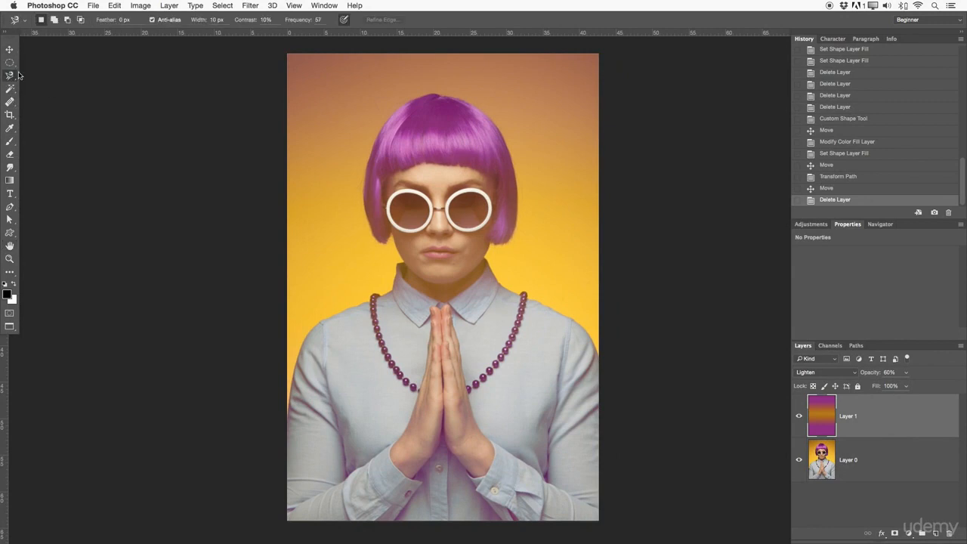
pyautogui.moveTo(391, 177)
pyautogui.mouseDown()
pyautogui.moveTo(560, 176)
pyautogui.moveTo(526, 282)
pyautogui.moveTo(433, 274)
pyautogui.moveTo(391, 174)
pyautogui.mouseUp()
# Try moving the selected part of Layer 1 with the Move tool, and undo the move.
pyautogui.press('z')
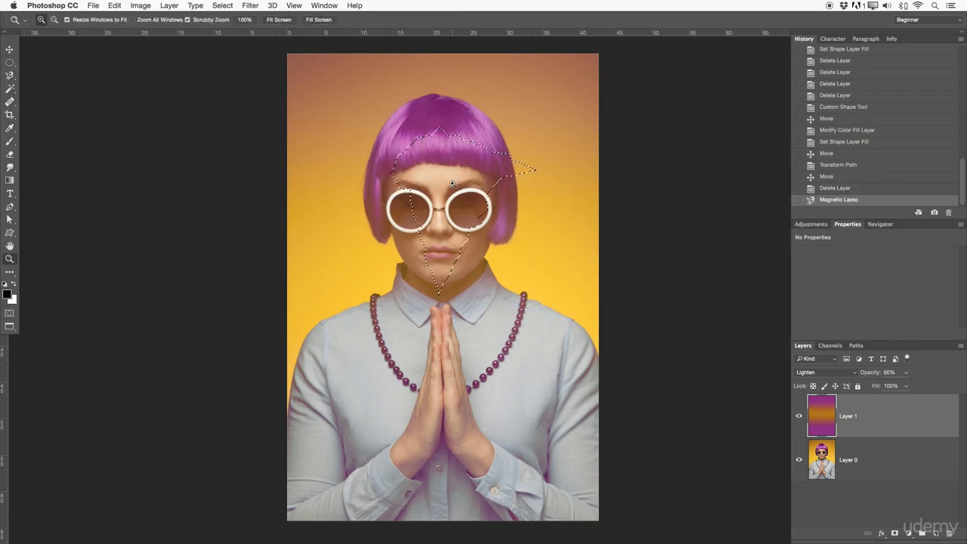
pyautogui.click(518, 173)
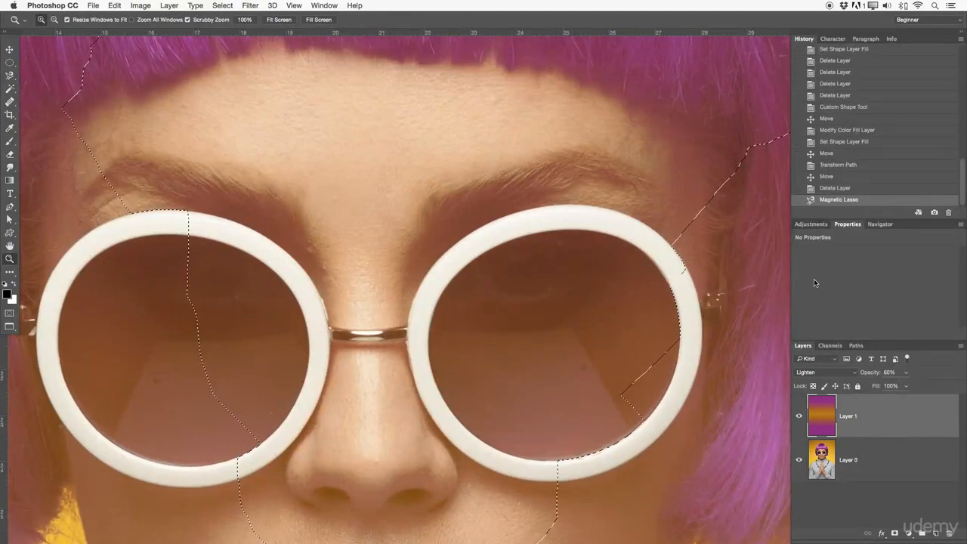
pyautogui.click(10, 49)
pyautogui.moveTo(296, 158); pyautogui.dragTo(315, 175)
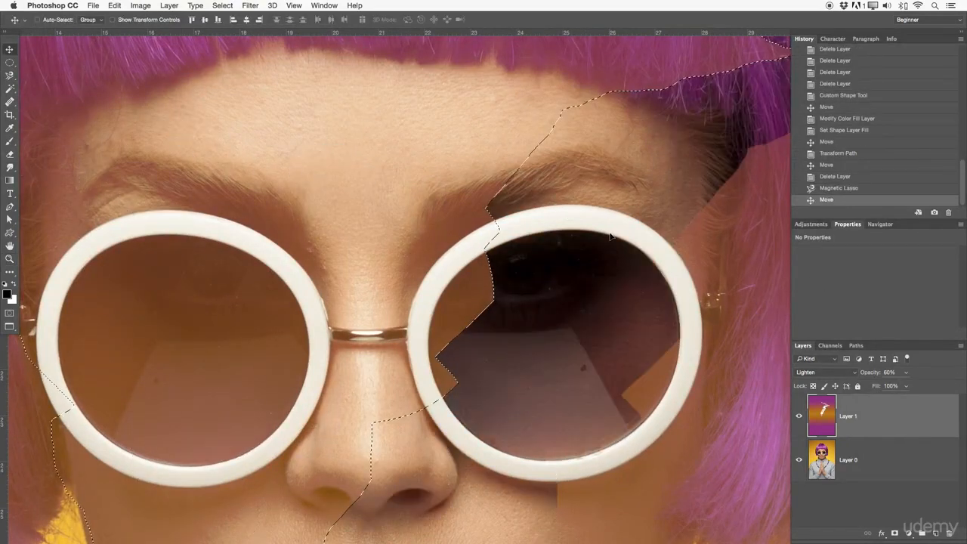
pyautogui.press('super+z')
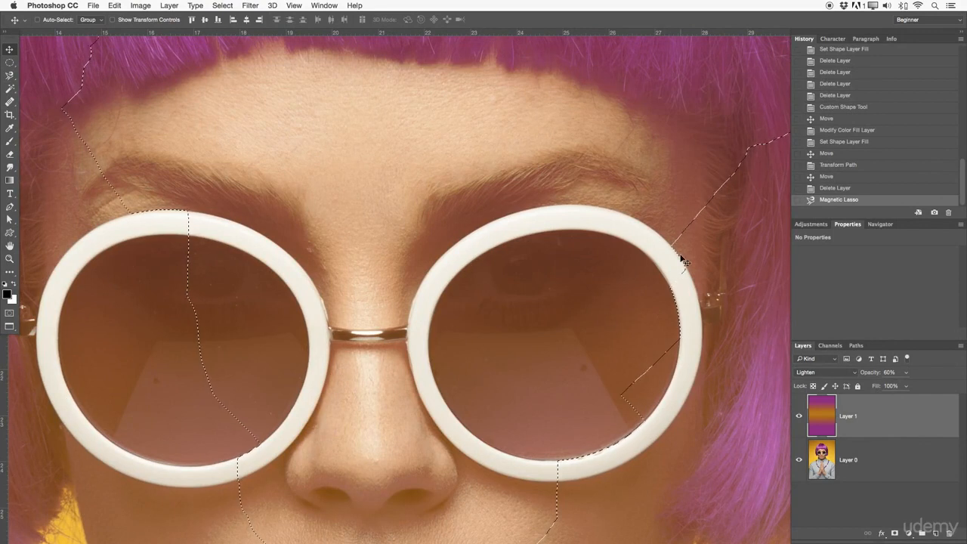
# Clear the lasso selection from the face.
pyautogui.press('space')
pyautogui.moveTo(592, 222); pyautogui.dragTo(243, 187)
pyautogui.moveTo(567, 270); pyautogui.dragTo(499, 173)
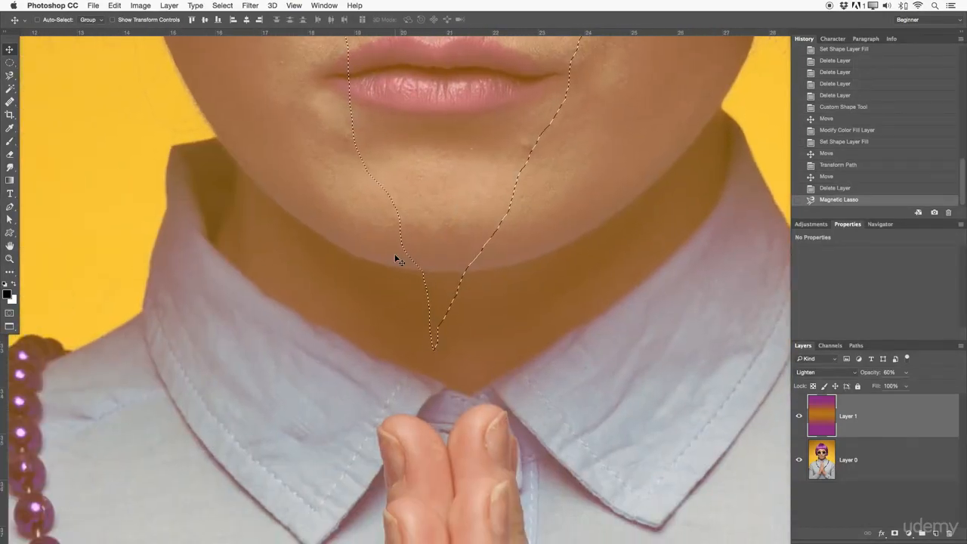
pyautogui.press('super+d')
# Examine the purple hair, fringe and glasses up close, and the portrait at a wider view.
pyautogui.press('space')
pyautogui.moveTo(389, 215); pyautogui.dragTo(556, 327)
pyautogui.moveTo(348, 104); pyautogui.dragTo(486, 272)
pyautogui.moveTo(387, 121); pyautogui.dragTo(389, 352)
pyautogui.moveTo(522, 45); pyautogui.dragTo(229, 158)
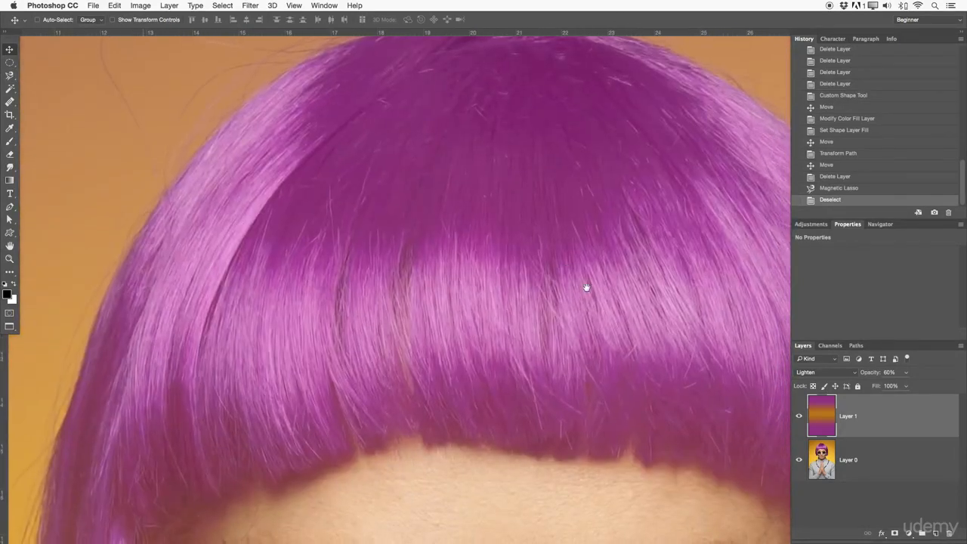
pyautogui.moveTo(584, 287); pyautogui.dragTo(441, 167)
pyautogui.moveTo(538, 217); pyautogui.dragTo(514, 77)
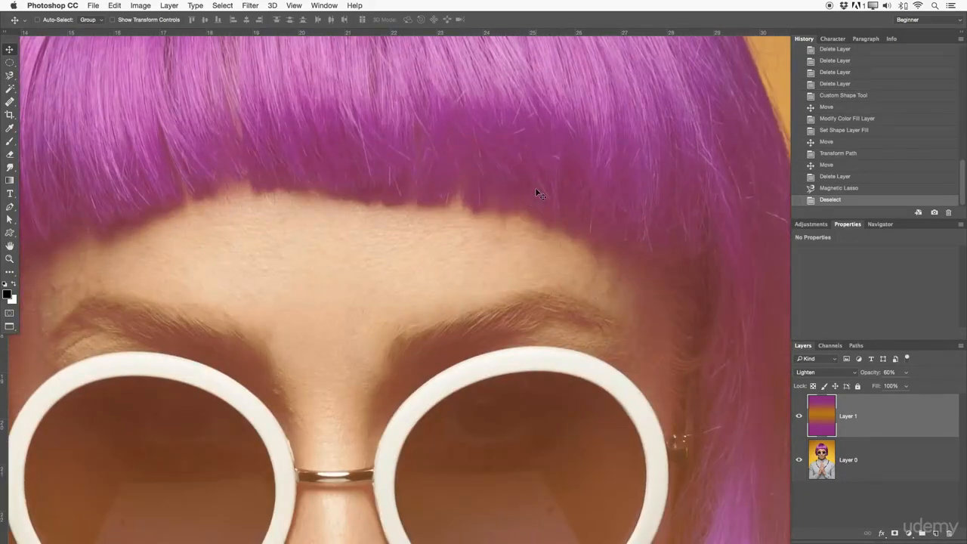
pyautogui.press('z')
pyautogui.moveTo(535, 233); pyautogui.dragTo(494, 231)
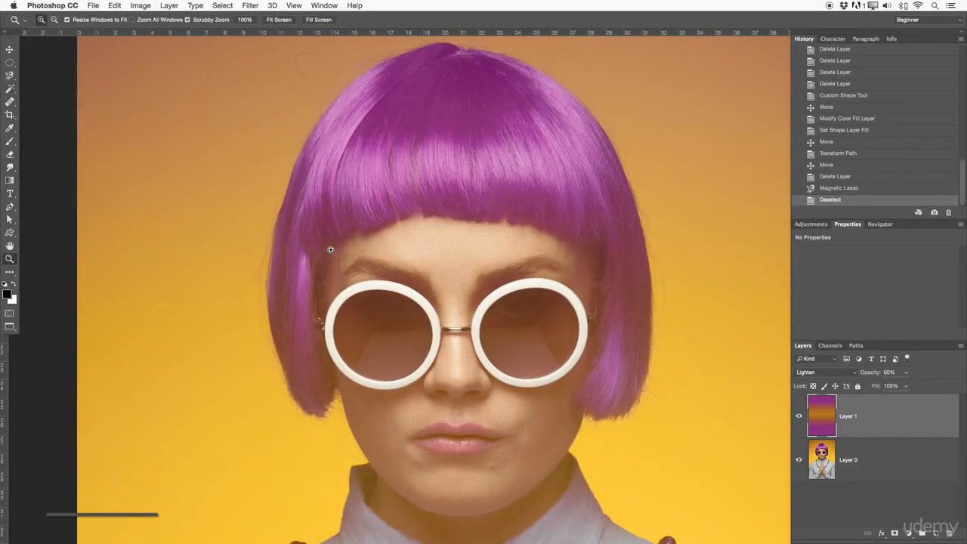
pyautogui.moveTo(415, 246); pyautogui.dragTo(349, 276)
pyautogui.moveTo(564, 325); pyautogui.dragTo(395, 254)
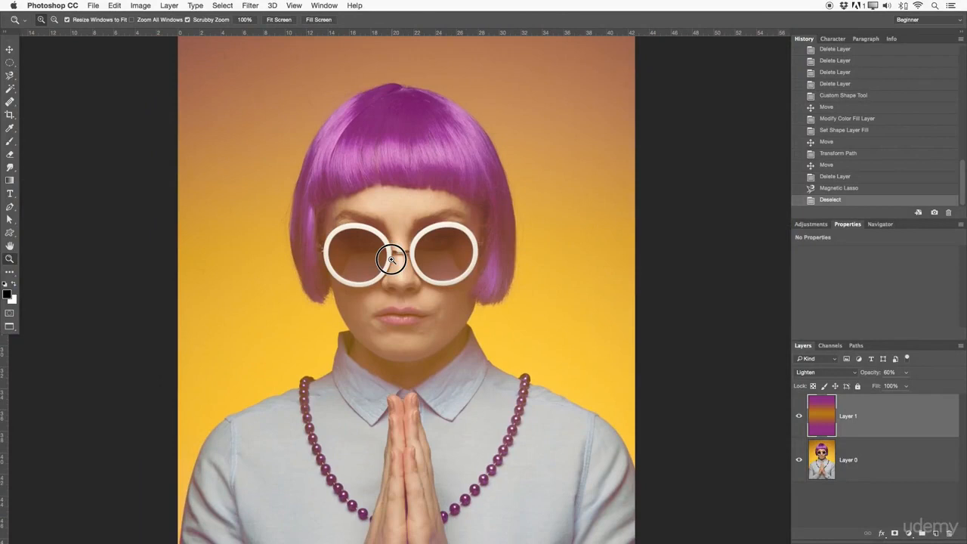
# Look at the Navigator, and show the Adjustments options in place of Properties.
pyautogui.click(880, 224)
pyautogui.click(813, 225)
pyautogui.scroll(-1, 433, 245)
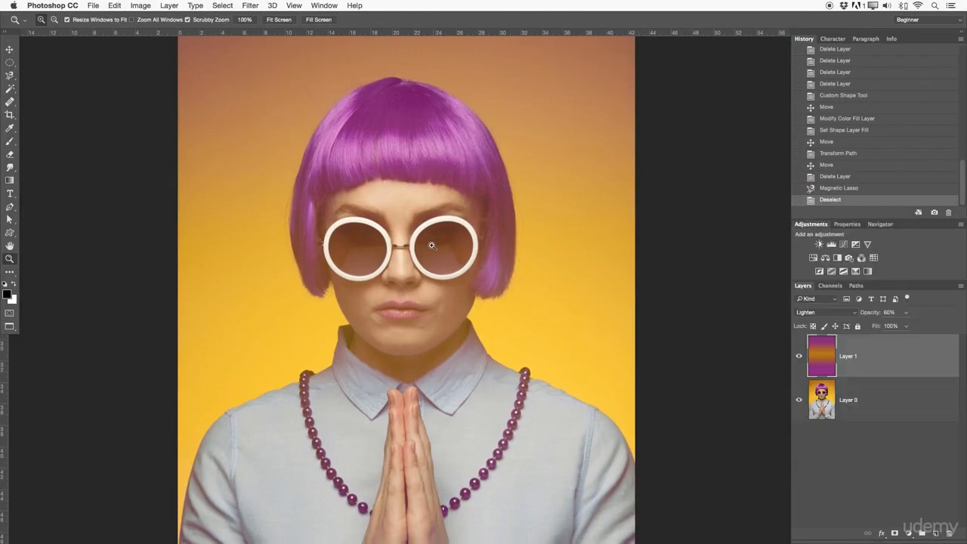
pyautogui.click(880, 225)
pyautogui.click(810, 224)
pyautogui.moveTo(395, 226); pyautogui.dragTo(454, 272)
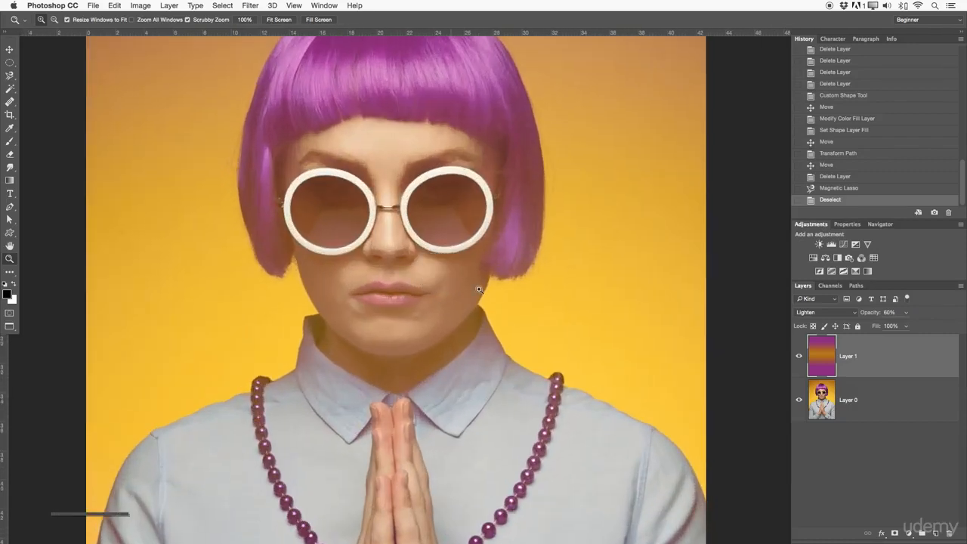
pyautogui.moveTo(551, 270); pyautogui.dragTo(557, 179)
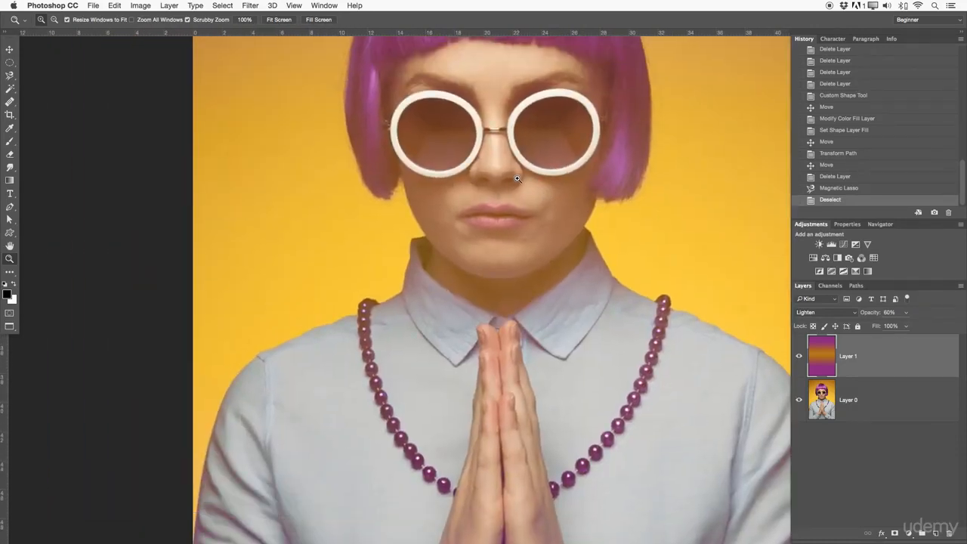
pyautogui.moveTo(520, 179); pyautogui.dragTo(446, 207)
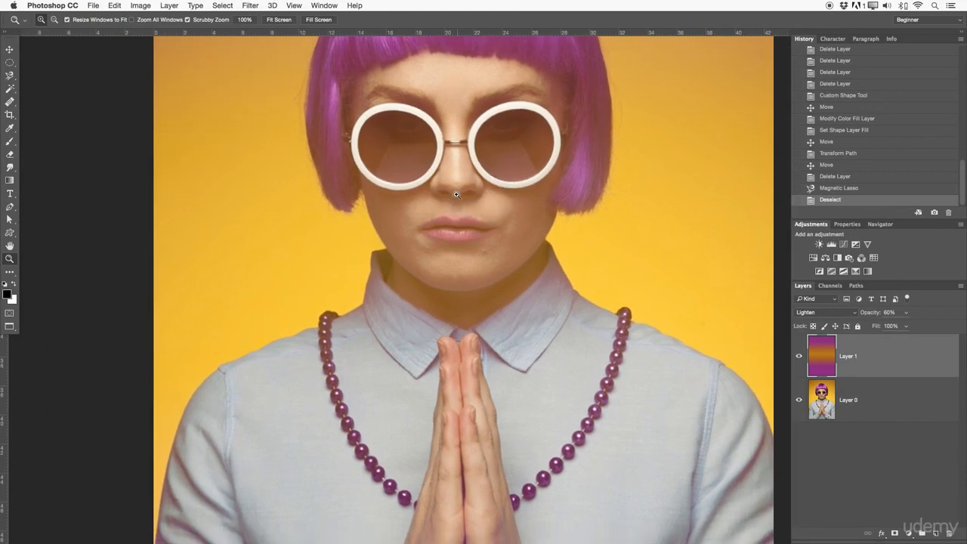
pyautogui.moveTo(483, 201); pyautogui.dragTo(469, 206)
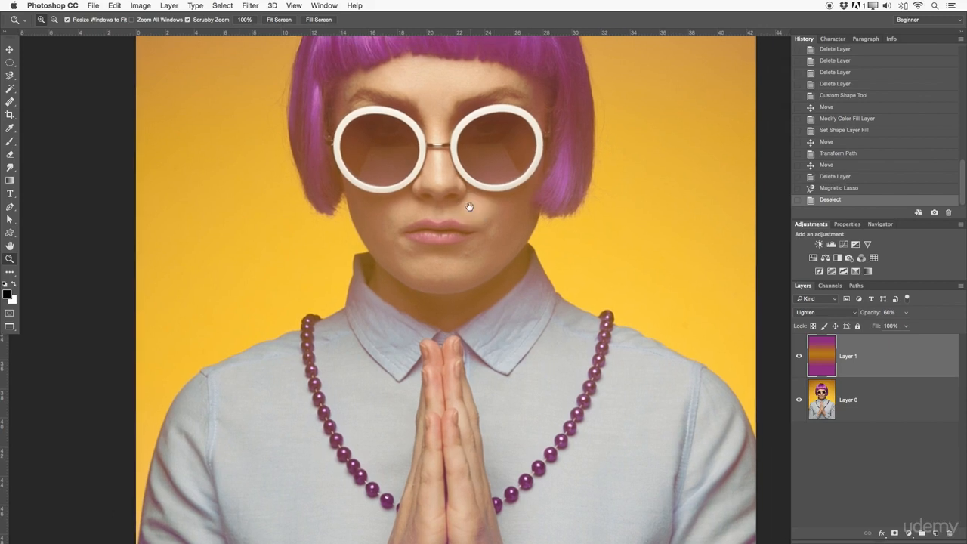
# Review the active and extra tools in an enlarged Customize Toolbar dialog, and accept the existing tool layout.
pyautogui.click(10, 273)
pyautogui.click(10, 274)
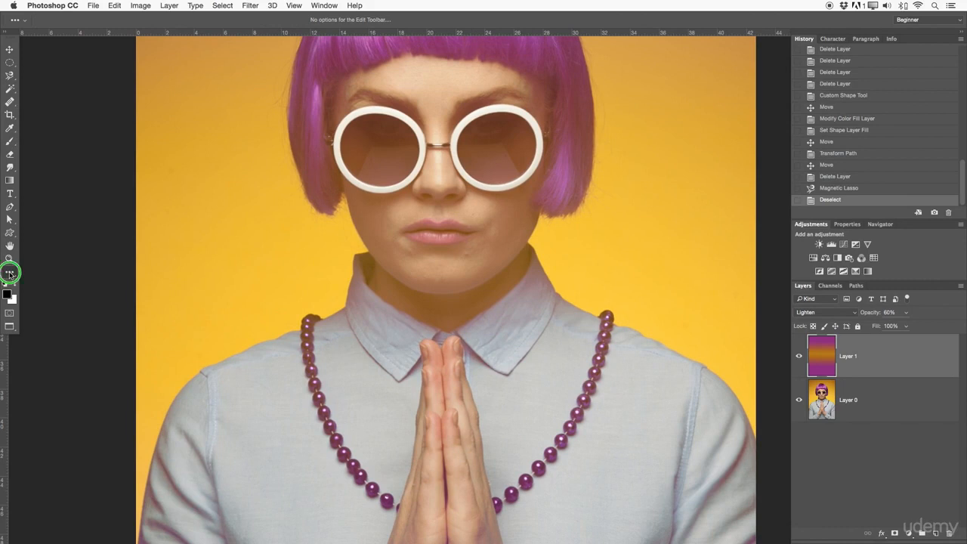
pyautogui.click(54, 250)
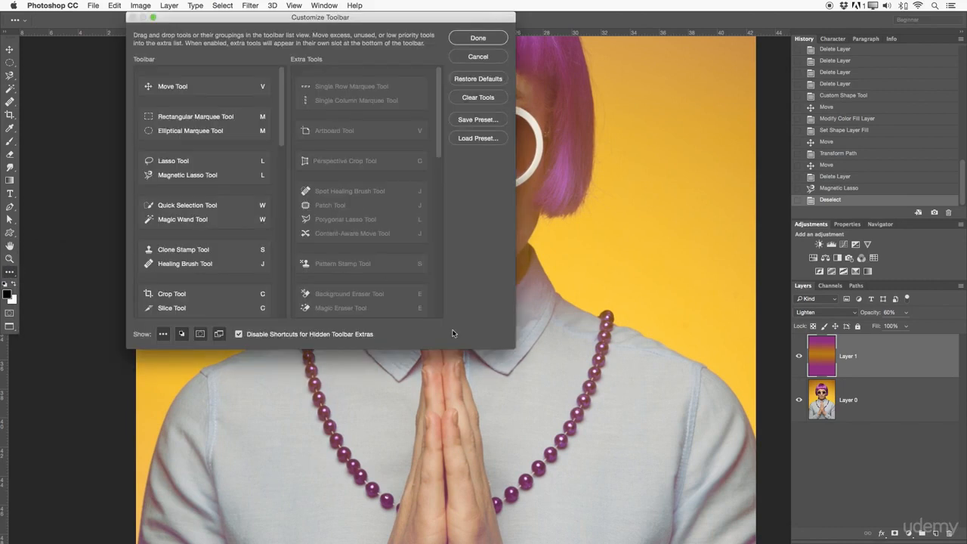
pyautogui.moveTo(507, 353); pyautogui.dragTo(621, 500)
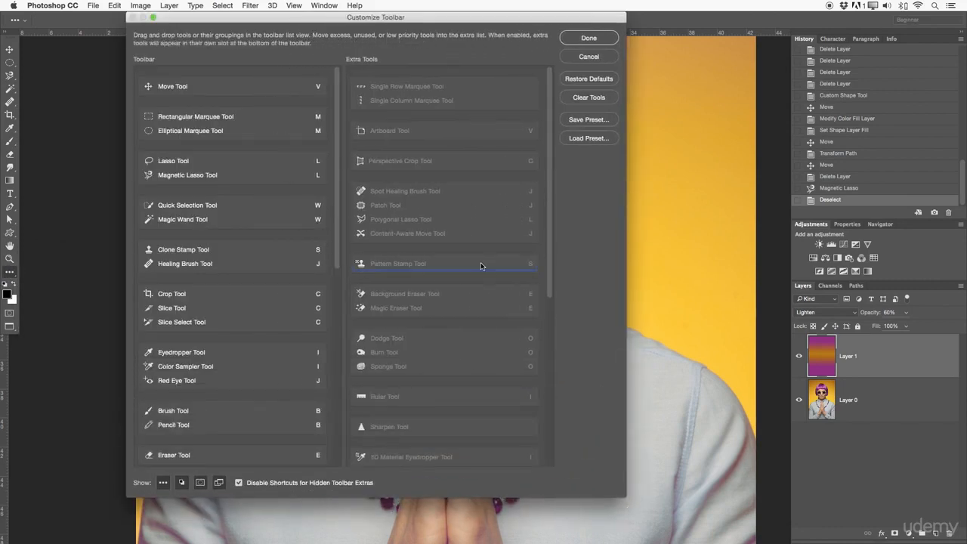
pyautogui.scroll(-5, 560, 270)
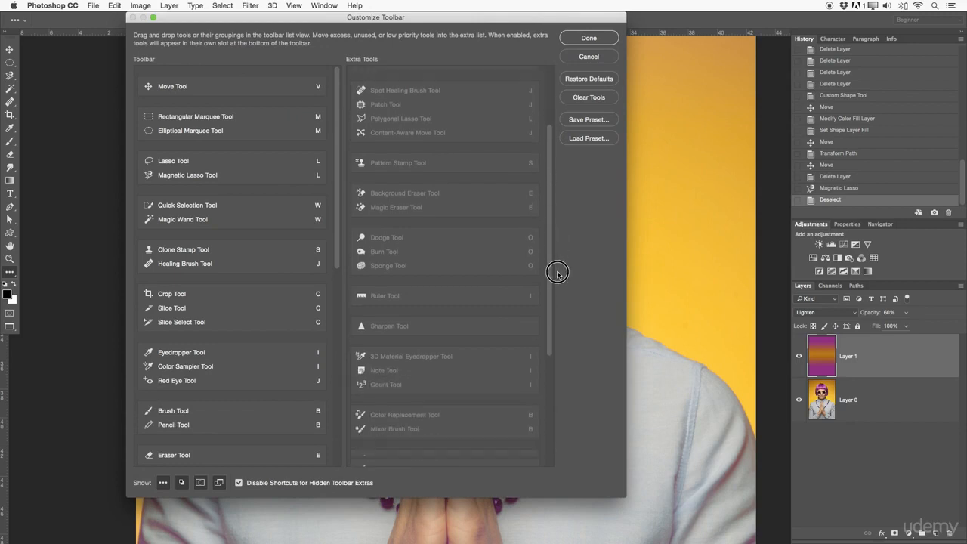
pyautogui.scroll(5, 537, 117)
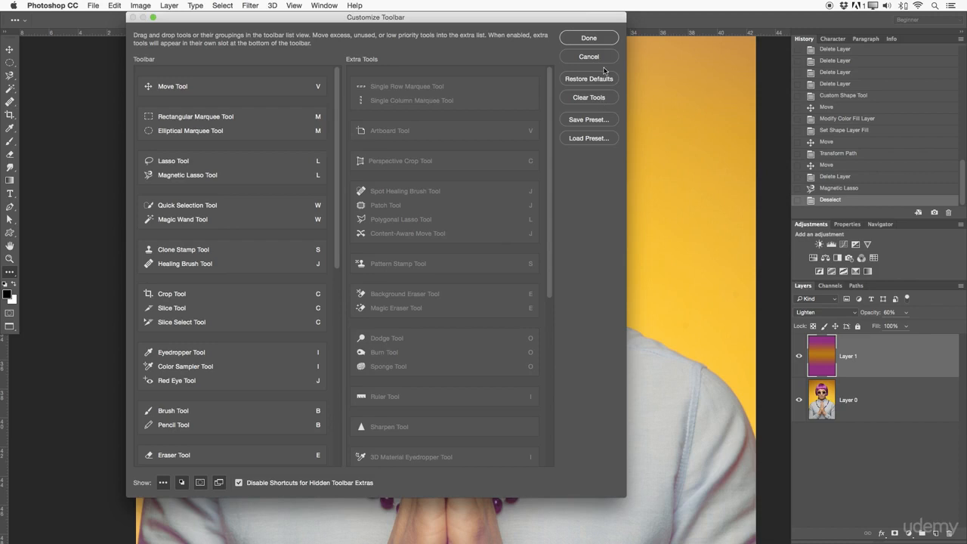
pyautogui.click(599, 41)
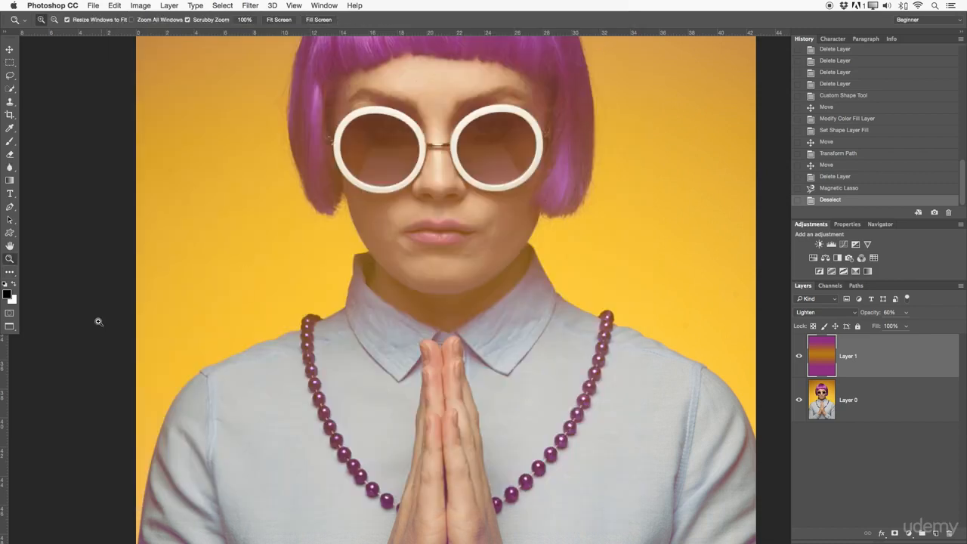
# Set the foreground color to red, #bb0000.
pyautogui.click(8, 295)
pyautogui.moveTo(627, 141); pyautogui.dragTo(427, 163)
pyautogui.click(522, 220)
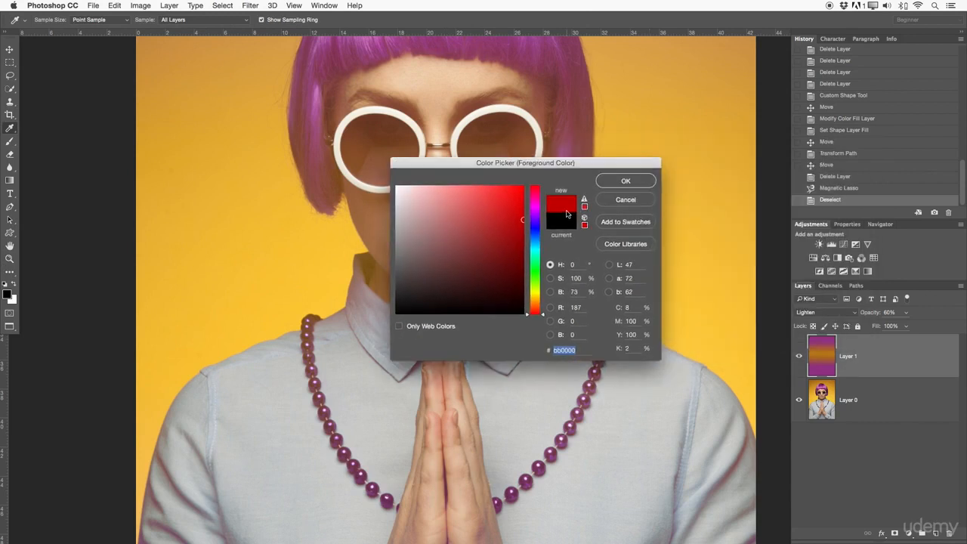
pyautogui.click(623, 180)
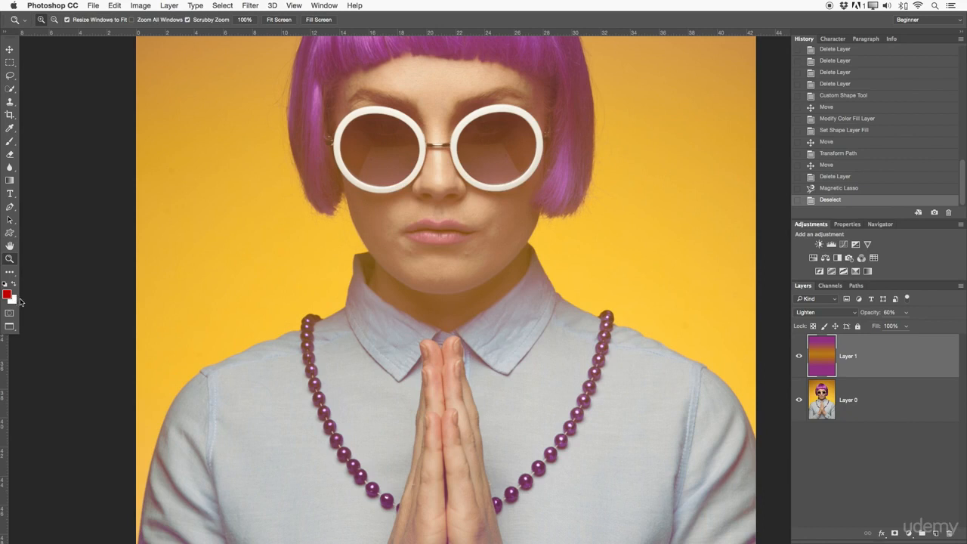
# Reset the foreground and background colors to default black and white, swapping them and back again.
pyautogui.press('d')
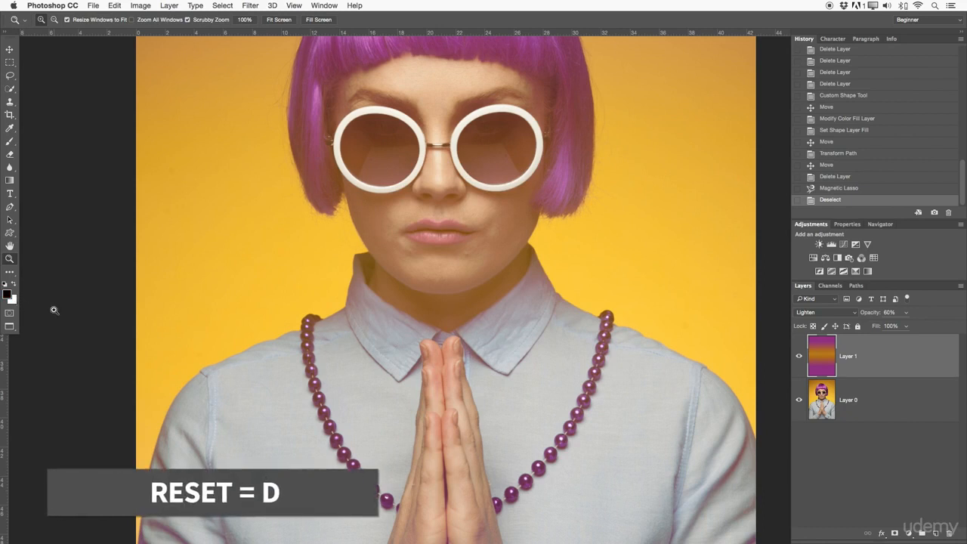
pyautogui.press('x')
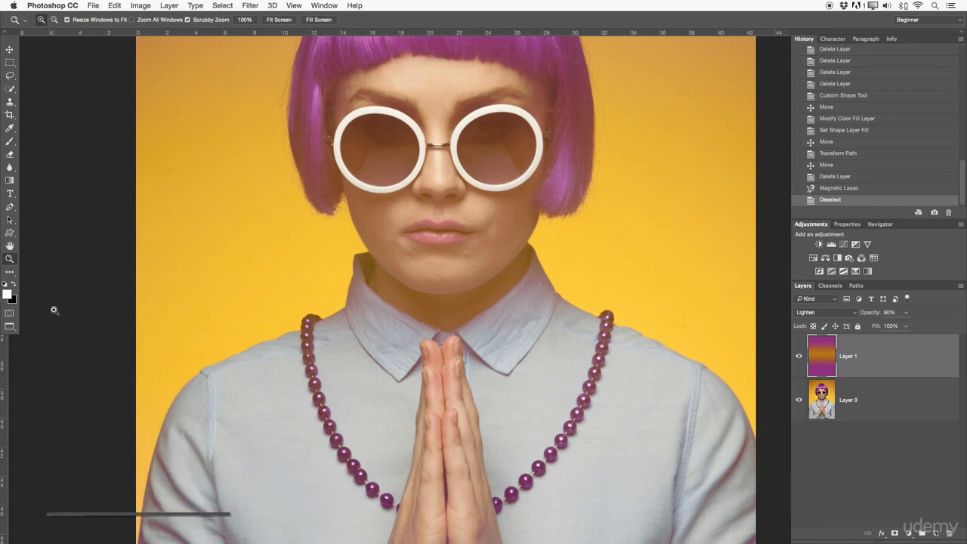
pyautogui.press('x')
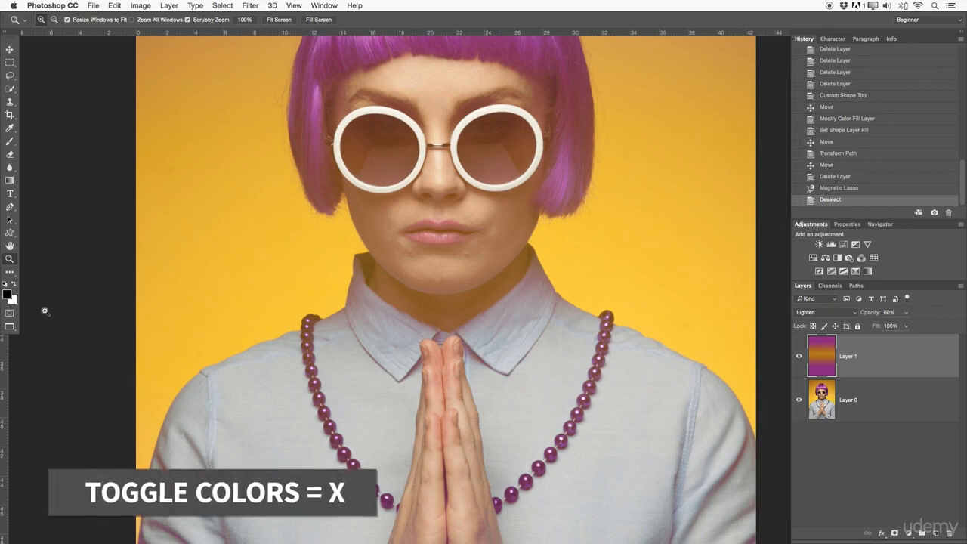
# Enter Quick Mask mode and paint a stroke over the face with the Brush tool.
pyautogui.click(9, 313)
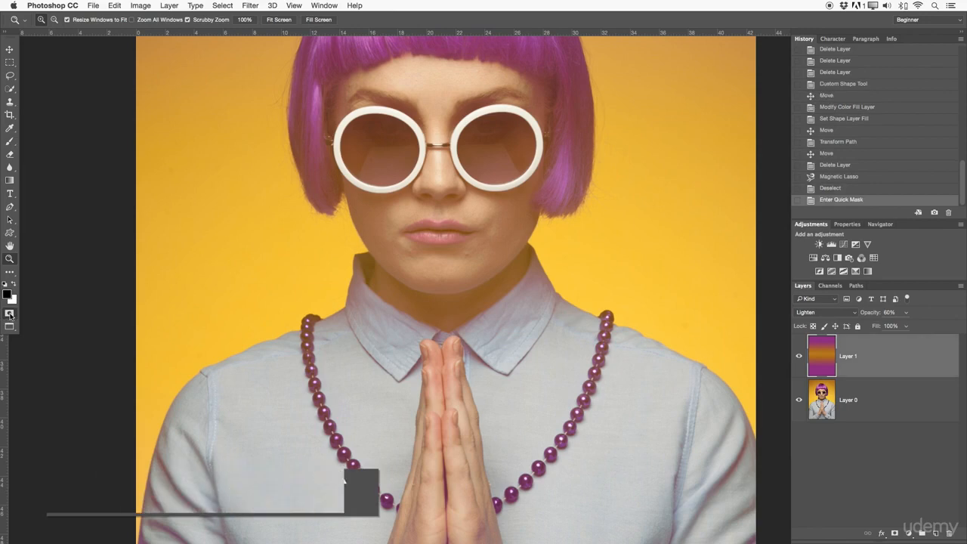
pyautogui.moveTo(237, 299)
pyautogui.mouseDown()
pyautogui.moveTo(399, 252)
pyautogui.moveTo(227, 305)
pyautogui.moveTo(237, 294)
pyautogui.mouseUp()
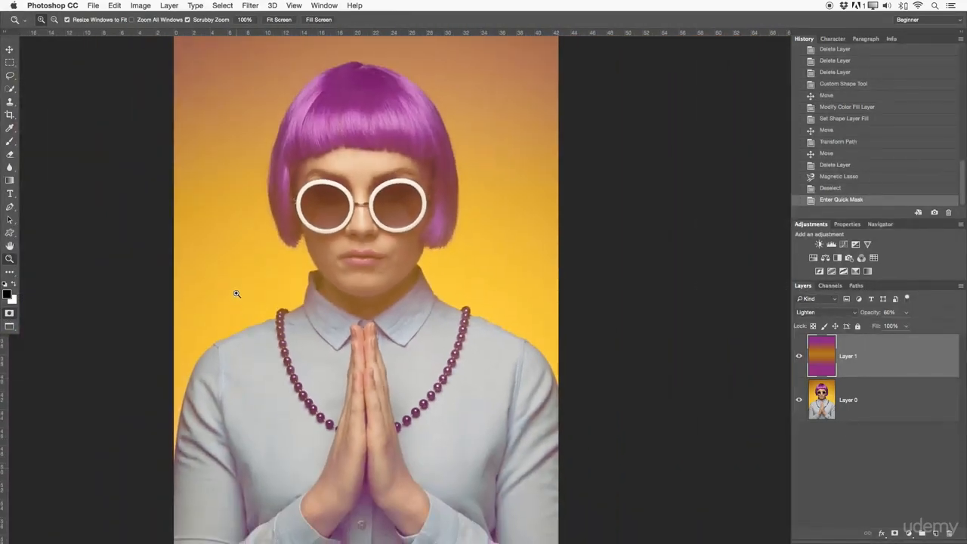
pyautogui.press('b')
pyautogui.moveTo(367, 294)
pyautogui.mouseDown()
pyautogui.moveTo(383, 169)
pyautogui.moveTo(311, 192)
pyautogui.moveTo(346, 308)
pyautogui.moveTo(345, 245)
pyautogui.moveTo(365, 231)
pyautogui.moveTo(335, 270)
pyautogui.moveTo(356, 182)
pyautogui.mouseUp()
# Enlarge the brush to 1100 px, set its opacity to 100%, and paint the quick mask over the head and collar.
pyautogui.press(']')
pyautogui.press(']')
pyautogui.press(']')
pyautogui.press(']')
pyautogui.press(']')
pyautogui.press(']')
pyautogui.press(']')
pyautogui.press(']')
pyautogui.click(195, 20)
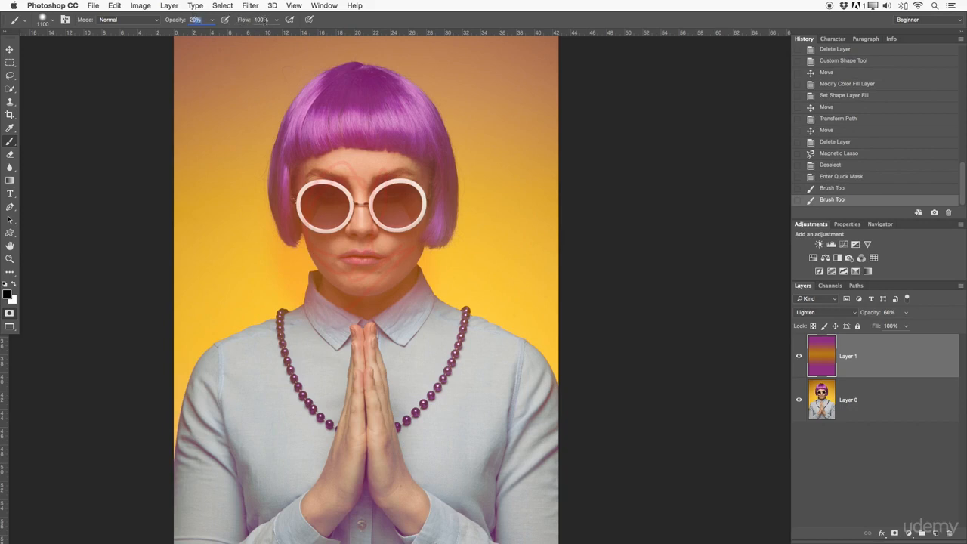
pyautogui.write('100')
pyautogui.moveTo(322, 154)
pyautogui.mouseDown()
pyautogui.moveTo(435, 274)
pyautogui.moveTo(259, 207)
pyautogui.moveTo(464, 216)
pyautogui.moveTo(430, 162)
pyautogui.moveTo(495, 227)
pyautogui.mouseUp()
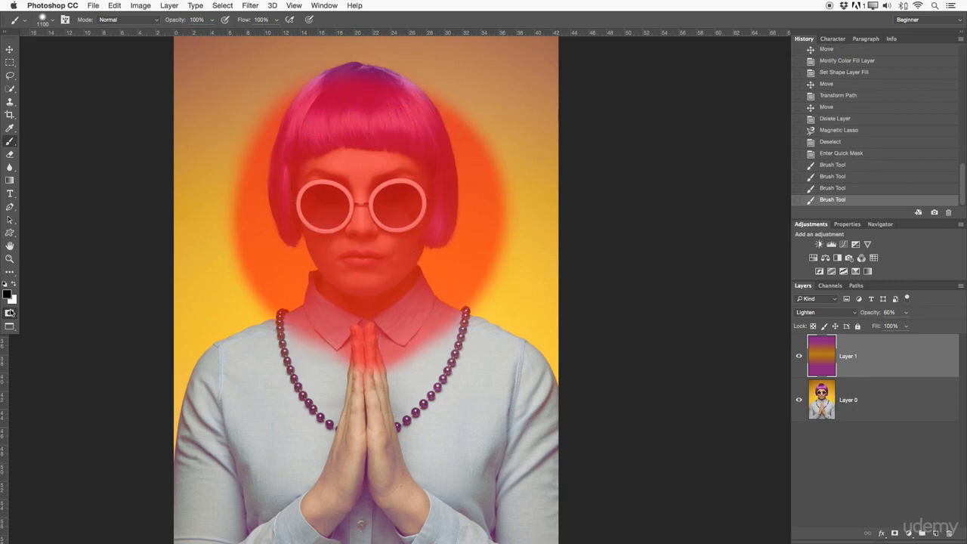
# Toggle Quick Mask off and on to compare the selection with the painted mask, then exit Quick Mask and deselect.
pyautogui.click(9, 313)
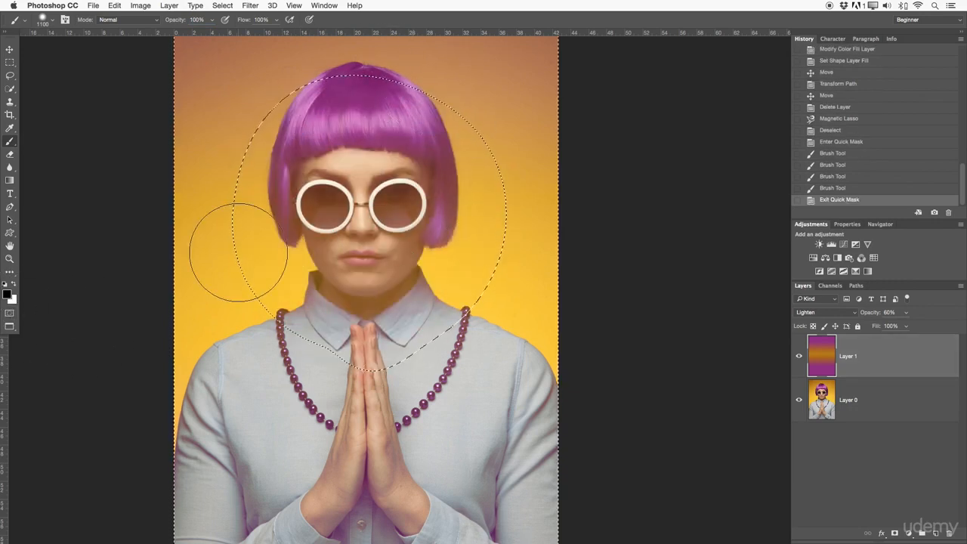
pyautogui.click(9, 312)
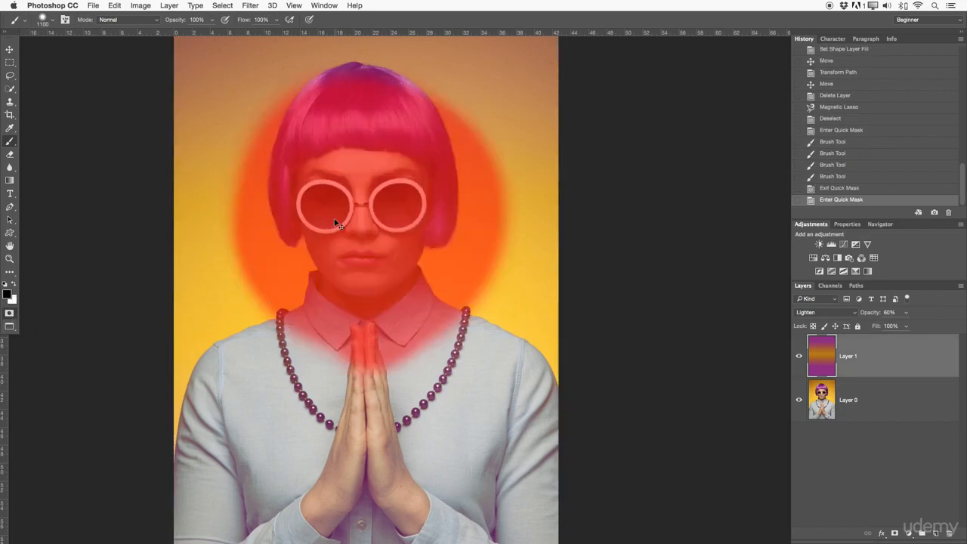
pyautogui.press('z')
pyautogui.moveTo(341, 231)
pyautogui.mouseDown()
pyautogui.moveTo(371, 242)
pyautogui.moveTo(334, 234)
pyautogui.mouseUp()
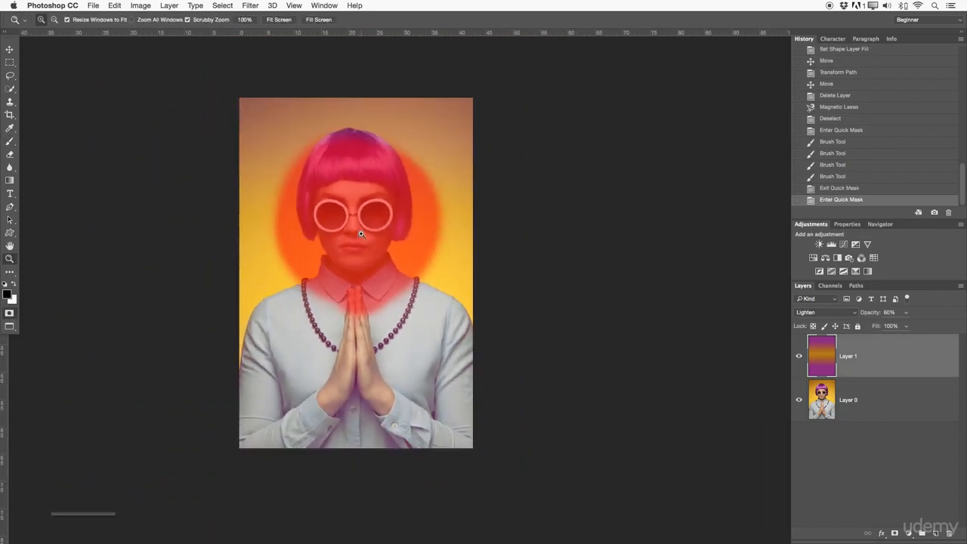
pyautogui.press('q')
pyautogui.press('super+d')
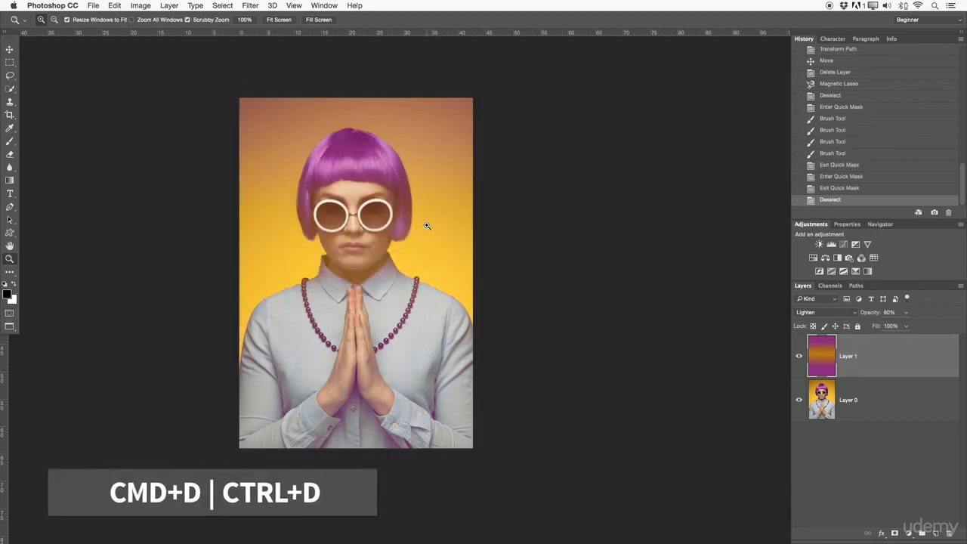
# Enter Quick Mask mode with the Brush tool over the sunglasses and reduce the brush size to 125 px.
pyautogui.click(9, 315)
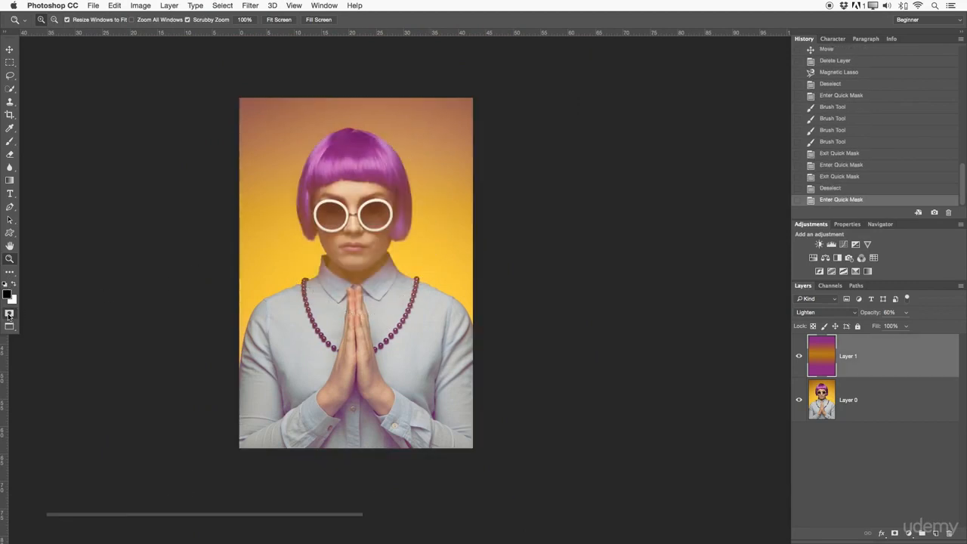
pyautogui.click(9, 142)
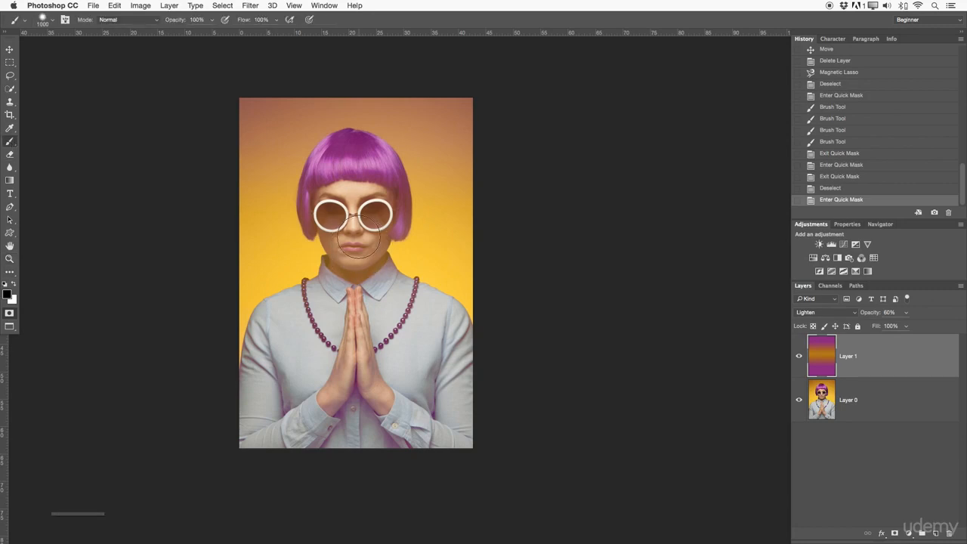
pyautogui.moveTo(351, 254)
pyautogui.keyDown('ctrl'); pyautogui.keyDown('alt'); pyautogui.mouseDown()
pyautogui.moveTo(396, 264)
pyautogui.moveTo(393, 133)
pyautogui.moveTo(392, 355)
pyautogui.mouseUp(); pyautogui.keyUp('alt'); pyautogui.keyUp('ctrl')
pyautogui.moveTo(362, 233); pyautogui.dragTo(557, 282)
pyautogui.press('b')
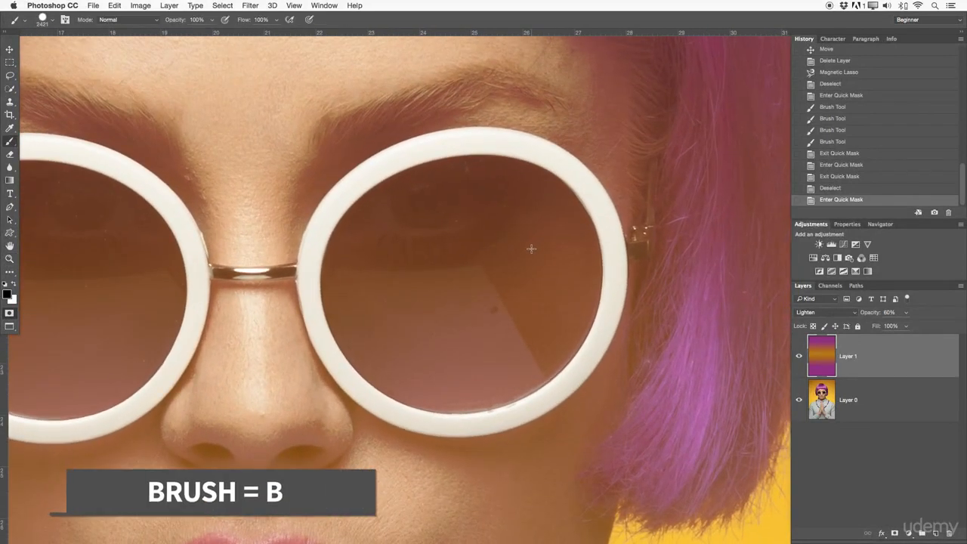
pyautogui.moveTo(527, 245)
pyautogui.mouseDown()
pyautogui.moveTo(377, 237)
pyautogui.moveTo(174, 275)
pyautogui.mouseUp()
pyautogui.moveTo(521, 302); pyautogui.dragTo(311, 317)
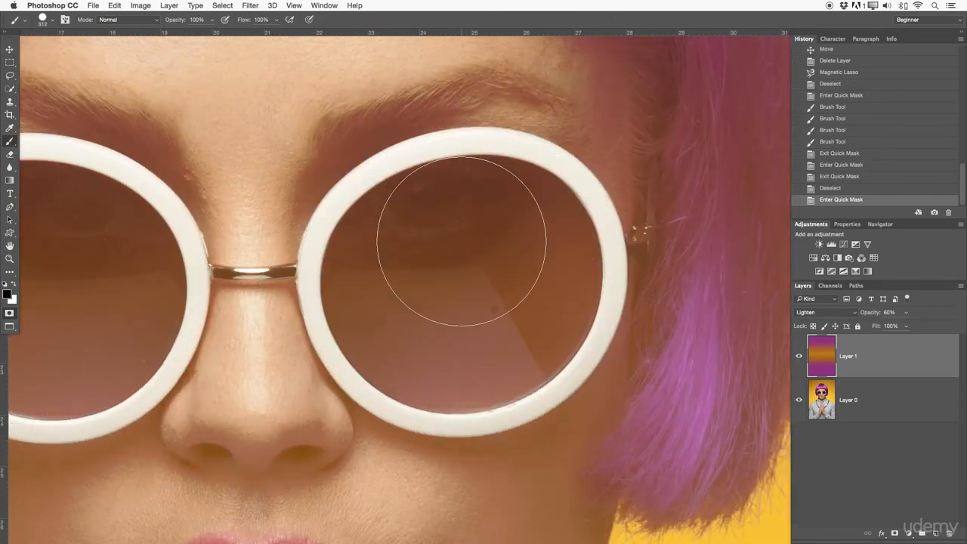
pyautogui.press('[')
pyautogui.press('[')
pyautogui.press('[')
pyautogui.press('[')
pyautogui.press('[')
pyautogui.press('[')
# Paint the quick mask over the right-hand lens of the sunglasses and exit Quick Mask to turn it into a selection.
pyautogui.moveTo(478, 230)
pyautogui.mouseDown()
pyautogui.moveTo(434, 192)
pyautogui.moveTo(386, 218)
pyautogui.moveTo(358, 256)
pyautogui.moveTo(369, 313)
pyautogui.moveTo(411, 354)
pyautogui.moveTo(560, 266)
pyautogui.moveTo(460, 246)
pyautogui.moveTo(426, 196)
pyautogui.moveTo(459, 248)
pyautogui.moveTo(463, 229)
pyautogui.moveTo(506, 233)
pyautogui.moveTo(512, 223)
pyautogui.moveTo(462, 195)
pyautogui.moveTo(499, 187)
pyautogui.moveTo(448, 185)
pyautogui.moveTo(509, 190)
pyautogui.moveTo(563, 223)
pyautogui.moveTo(569, 267)
pyautogui.moveTo(546, 339)
pyautogui.moveTo(561, 308)
pyautogui.moveTo(570, 277)
pyautogui.moveTo(541, 345)
pyautogui.moveTo(479, 382)
pyautogui.moveTo(430, 375)
pyautogui.moveTo(354, 330)
pyautogui.moveTo(348, 281)
pyautogui.moveTo(360, 334)
pyautogui.moveTo(410, 368)
pyautogui.moveTo(402, 369)
pyautogui.moveTo(454, 386)
pyautogui.moveTo(514, 363)
pyautogui.moveTo(532, 339)
pyautogui.moveTo(506, 371)
pyautogui.moveTo(478, 384)
pyautogui.moveTo(521, 368)
pyautogui.moveTo(544, 325)
pyautogui.moveTo(533, 289)
pyautogui.moveTo(365, 273)
pyautogui.moveTo(355, 259)
pyautogui.moveTo(397, 188)
pyautogui.moveTo(439, 173)
pyautogui.moveTo(456, 181)
pyautogui.moveTo(384, 204)
pyautogui.moveTo(352, 251)
pyautogui.moveTo(386, 304)
pyautogui.moveTo(422, 213)
pyautogui.moveTo(466, 178)
pyautogui.moveTo(503, 175)
pyautogui.moveTo(561, 213)
pyautogui.moveTo(574, 258)
pyautogui.mouseUp()
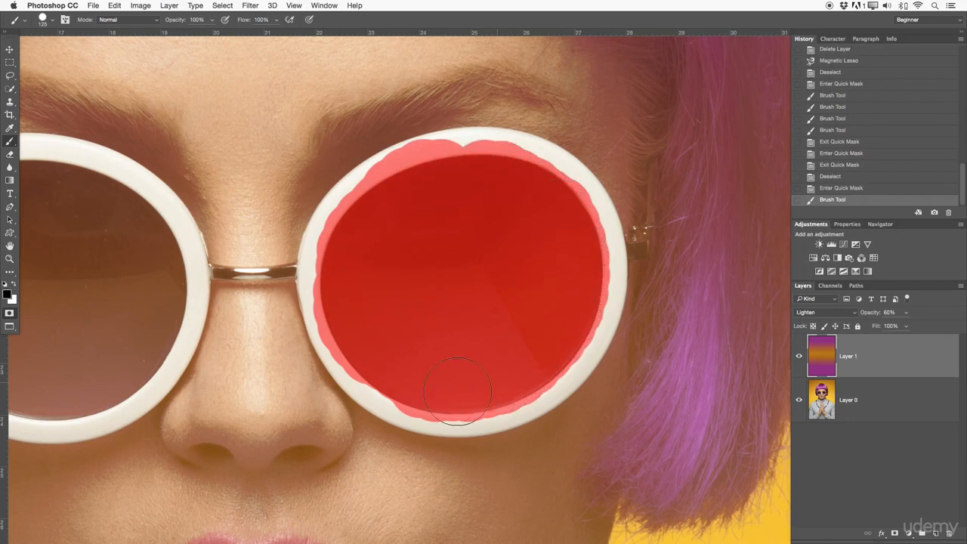
pyautogui.moveTo(346, 281); pyautogui.dragTo(354, 266)
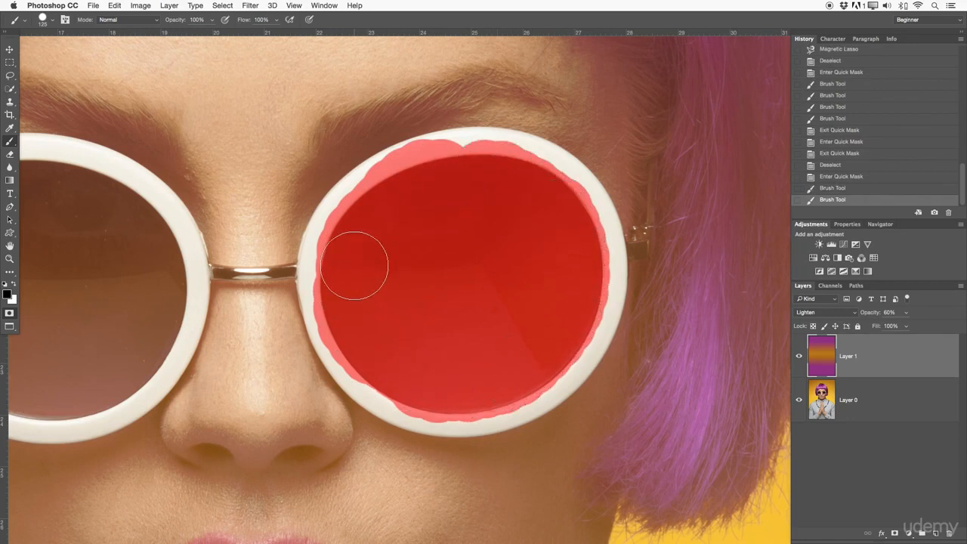
pyautogui.click(403, 377)
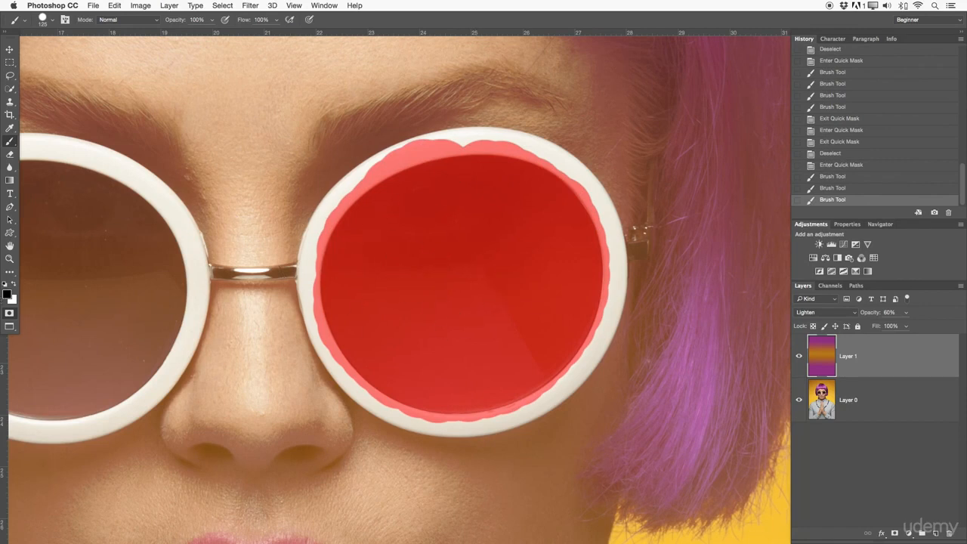
pyautogui.click(9, 314)
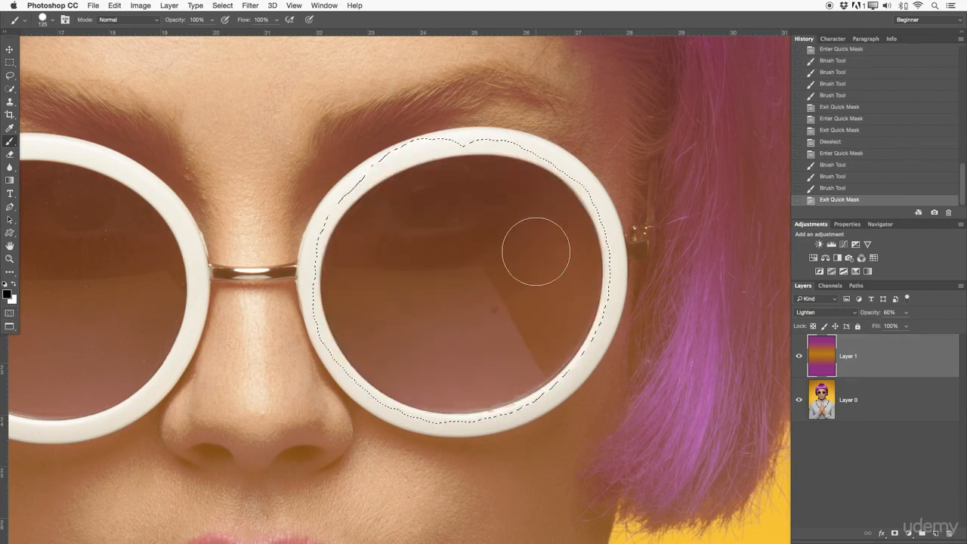
# Add a new empty layer above Layer 1 and clear the selection around the lens.
pyautogui.press('z')
pyautogui.moveTo(532, 249); pyautogui.dragTo(490, 255)
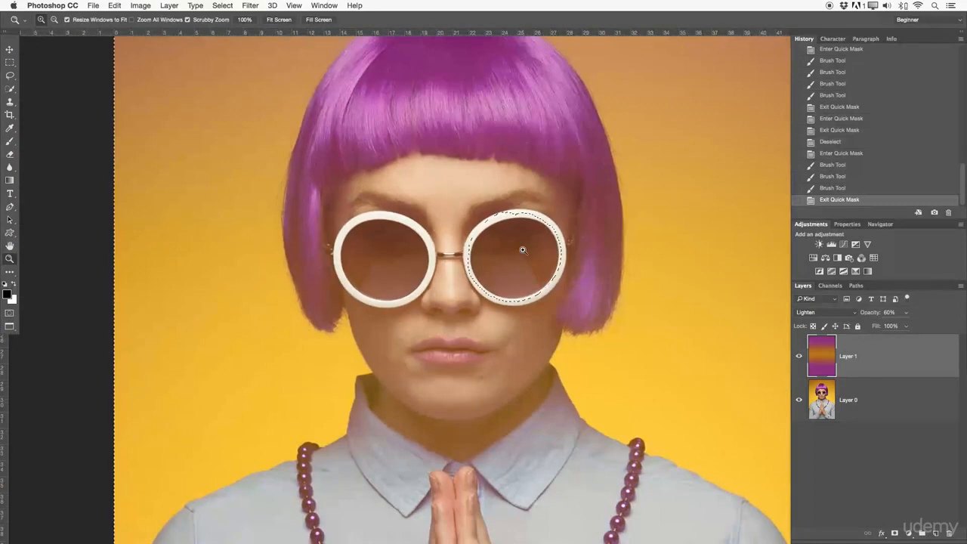
pyautogui.click(936, 534)
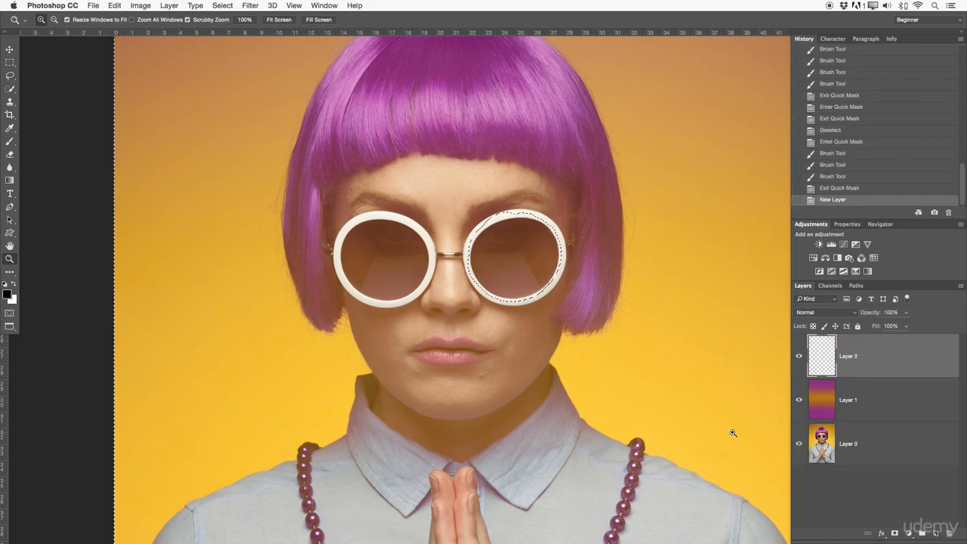
pyautogui.press('super+d')
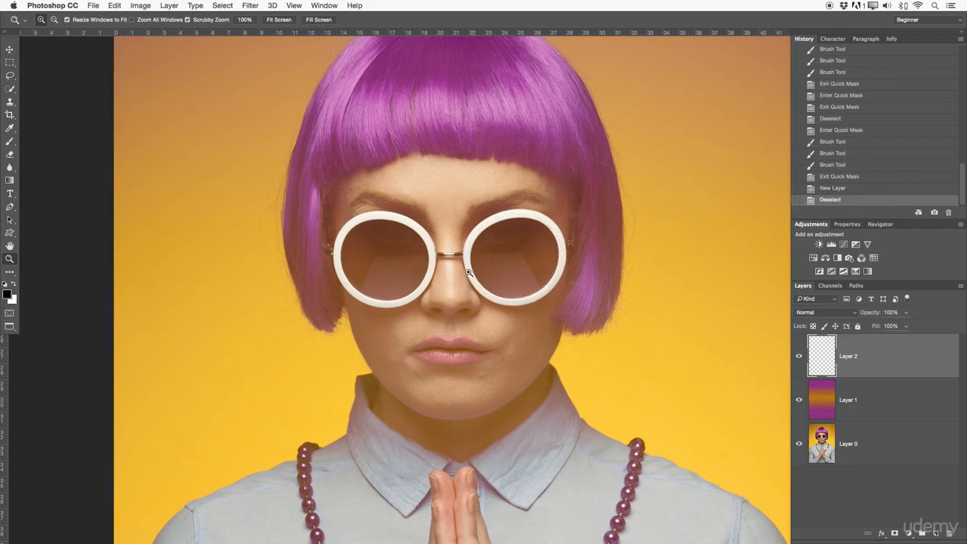
# Toggle Quick Mask mode on and off again with the whole portrait in view.
pyautogui.moveTo(459, 254); pyautogui.dragTo(426, 249)
pyautogui.moveTo(509, 261); pyautogui.dragTo(458, 226)
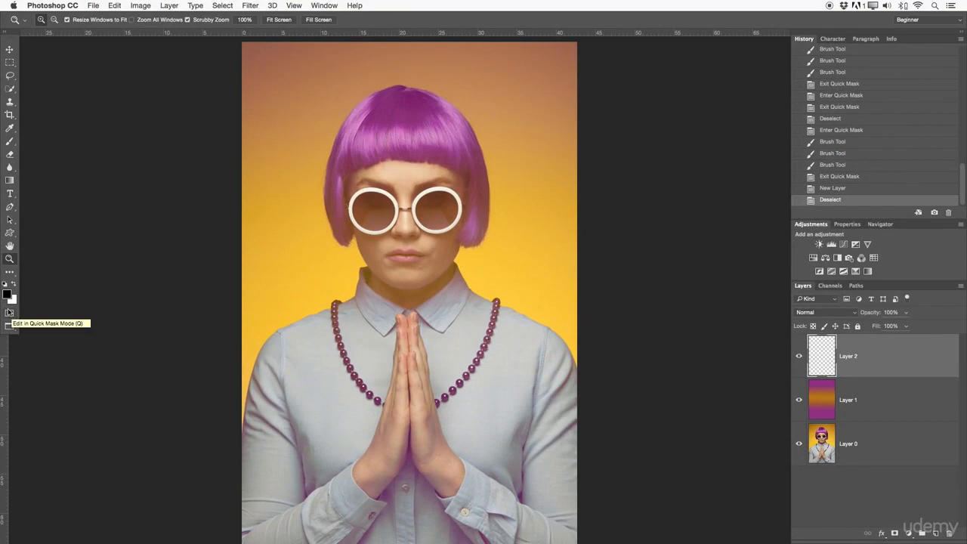
pyautogui.click(9, 312)
pyautogui.click(11, 313)
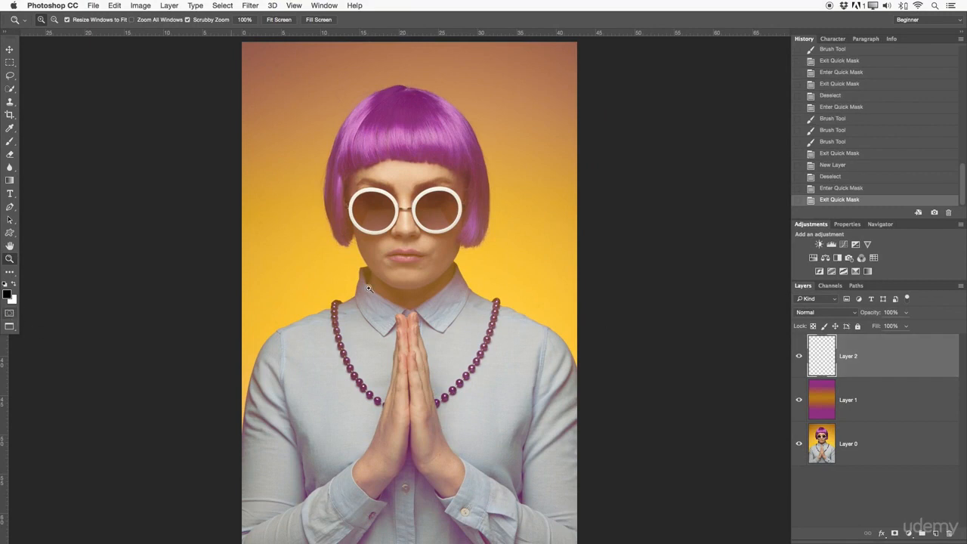
# Switch to Full Screen Mode, return to Standard Screen Mode, and change to Full Screen Mode with Menu Bar.
pyautogui.click(11, 328)
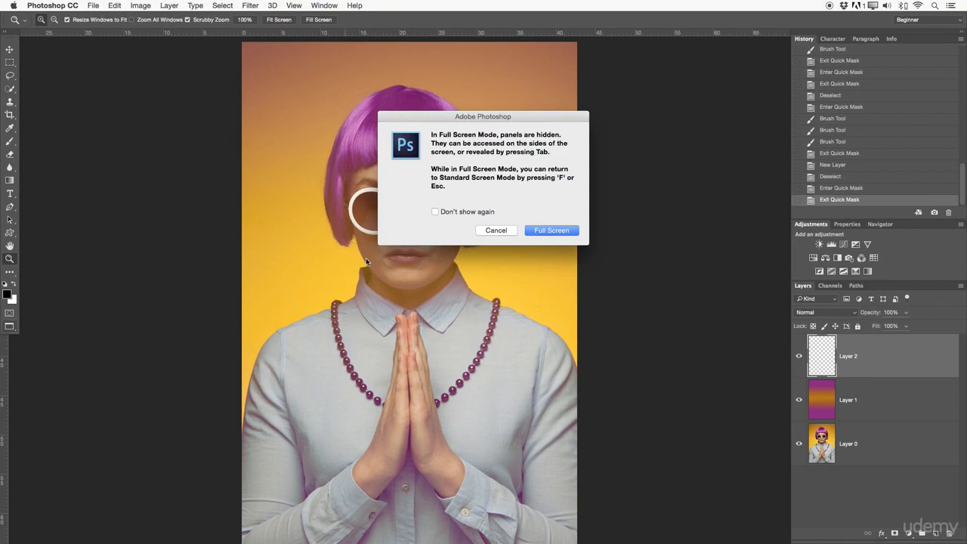
pyautogui.click(551, 231)
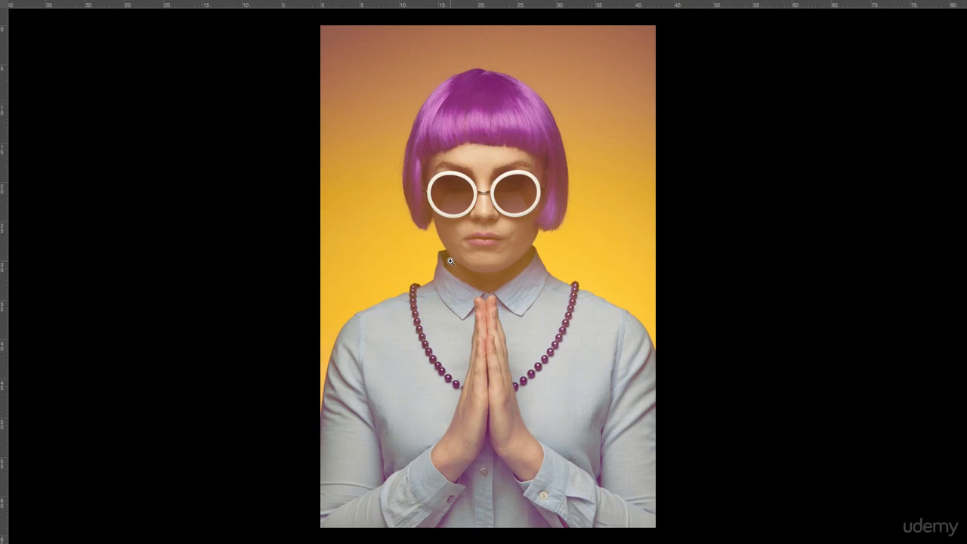
pyautogui.press('f')
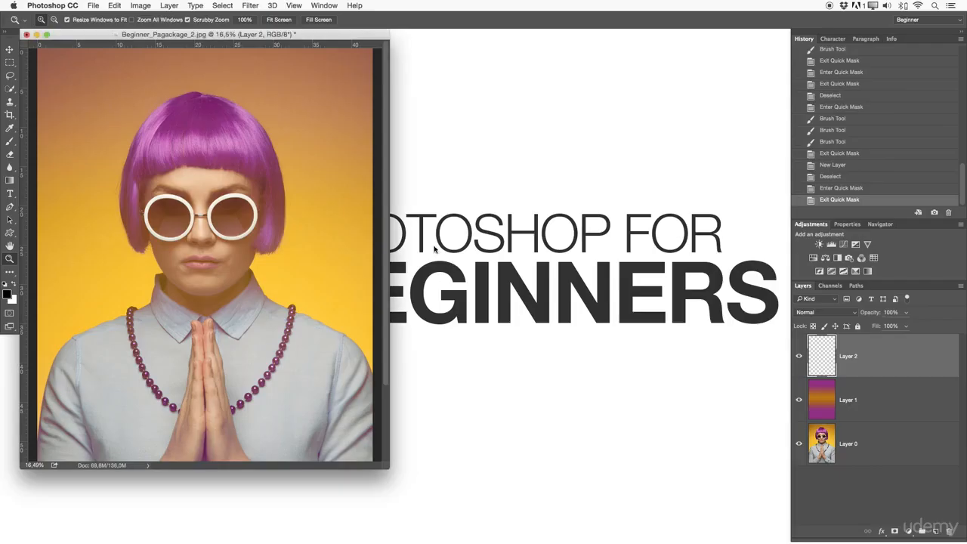
pyautogui.press('f')
pyautogui.moveTo(450, 251)
pyautogui.mouseDown()
pyautogui.moveTo(428, 250)
pyautogui.moveTo(443, 258)
pyautogui.mouseUp()
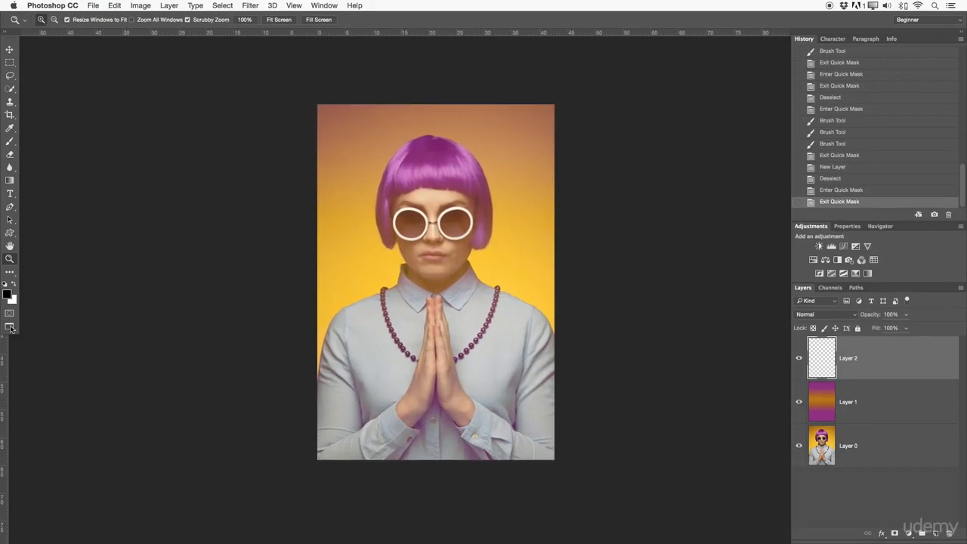
# Try to toggle the Application Frame.
pyautogui.click(332, 6)
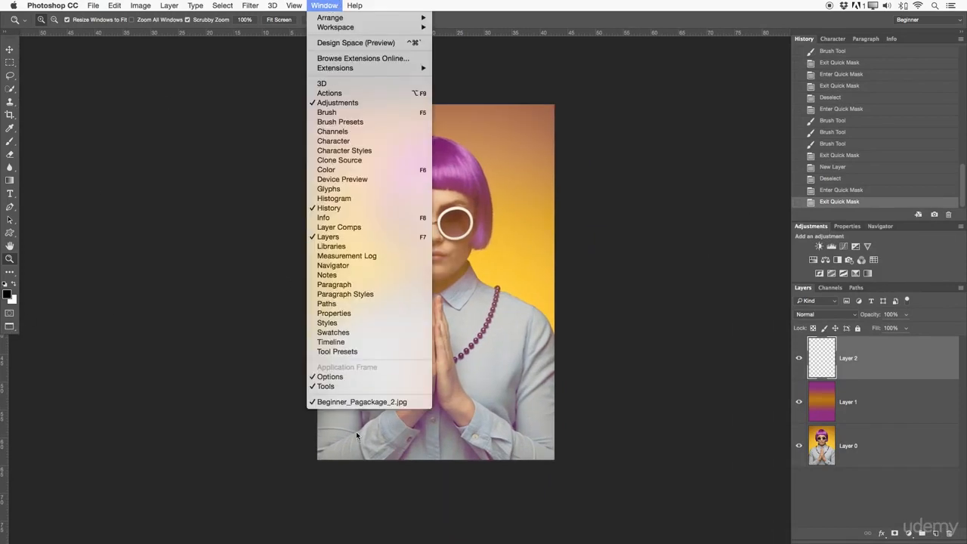
pyautogui.click(352, 368)
pyautogui.click(502, 255)
# Cycle the screen modes to the floating Standard Screen Mode window and back to Full Screen Mode with Menu Bar.
pyautogui.press('f')
pyautogui.press('f')
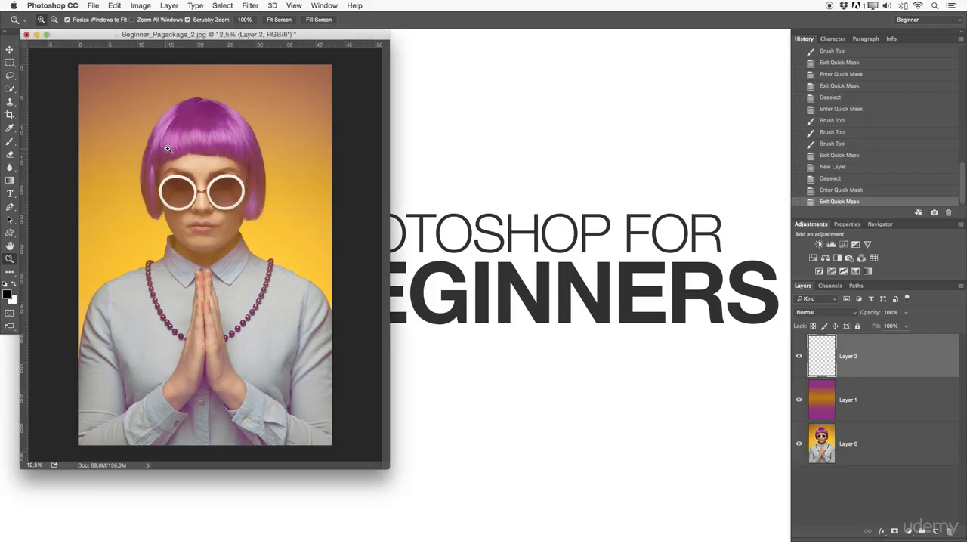
pyautogui.click(93, 6)
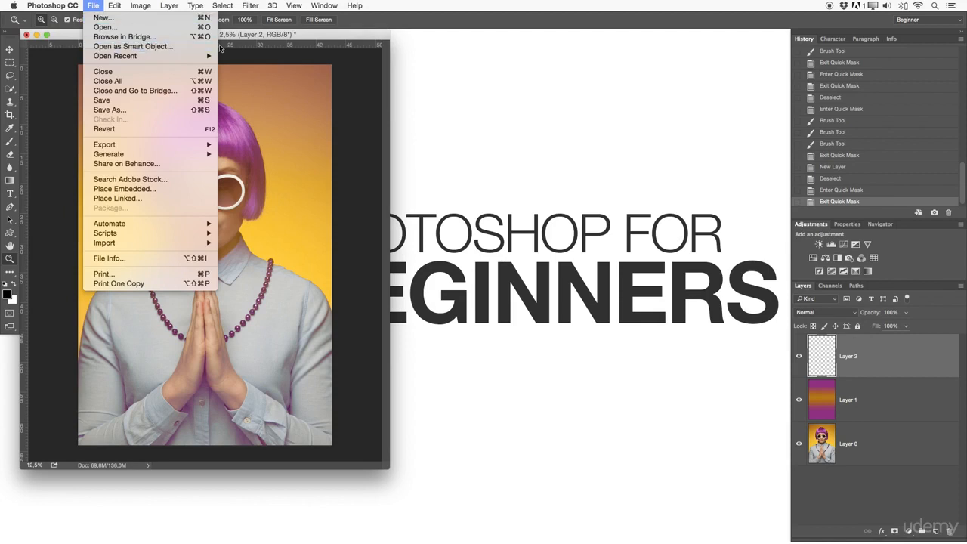
pyautogui.click(350, 82)
pyautogui.press('f')
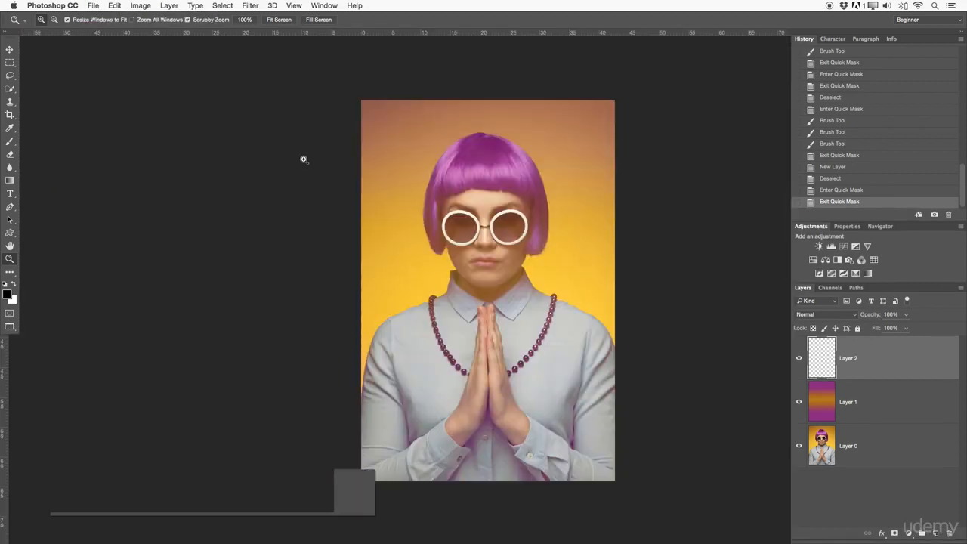
pyautogui.moveTo(482, 276); pyautogui.dragTo(502, 270)
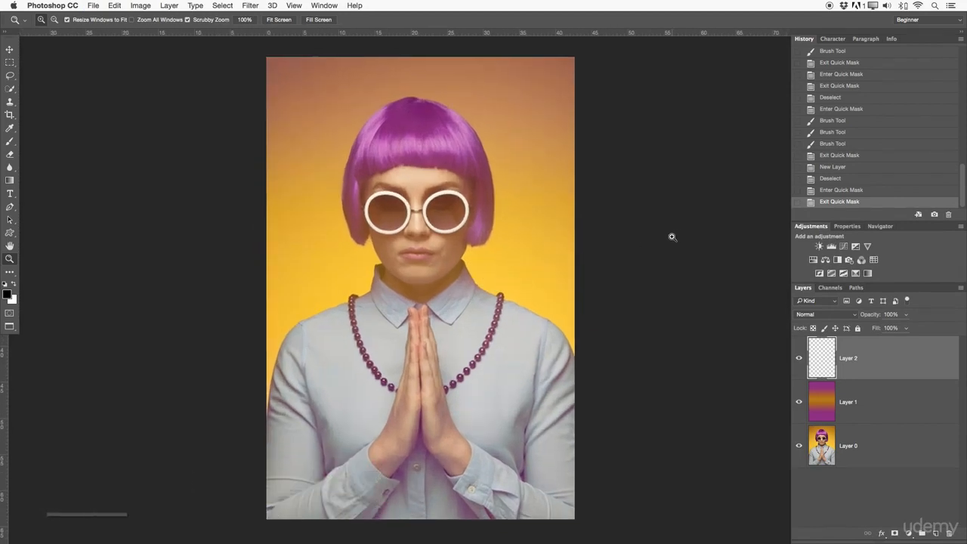